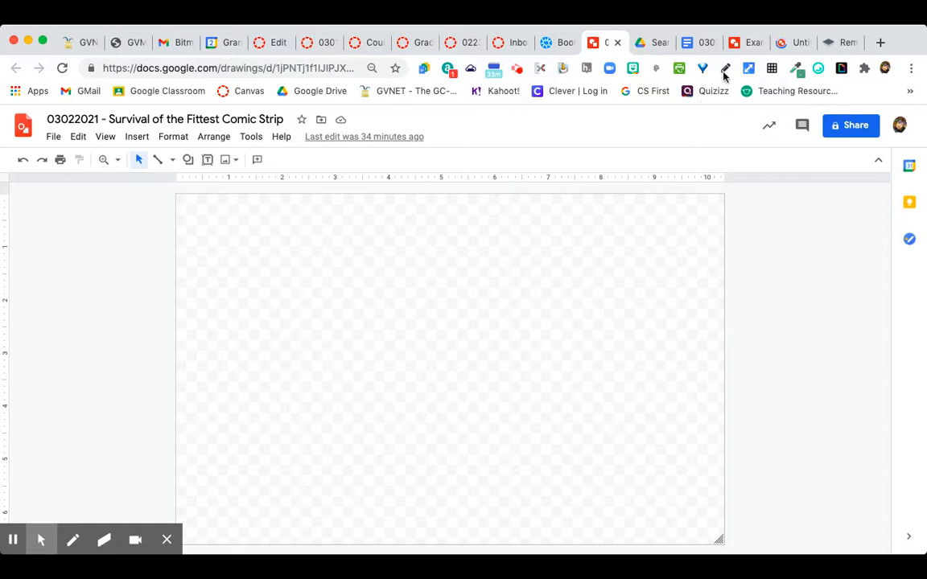
# Review the Example Comic Strip DTTB Comic drawing and return to the blank untitled drawing
pyautogui.click(798, 45)
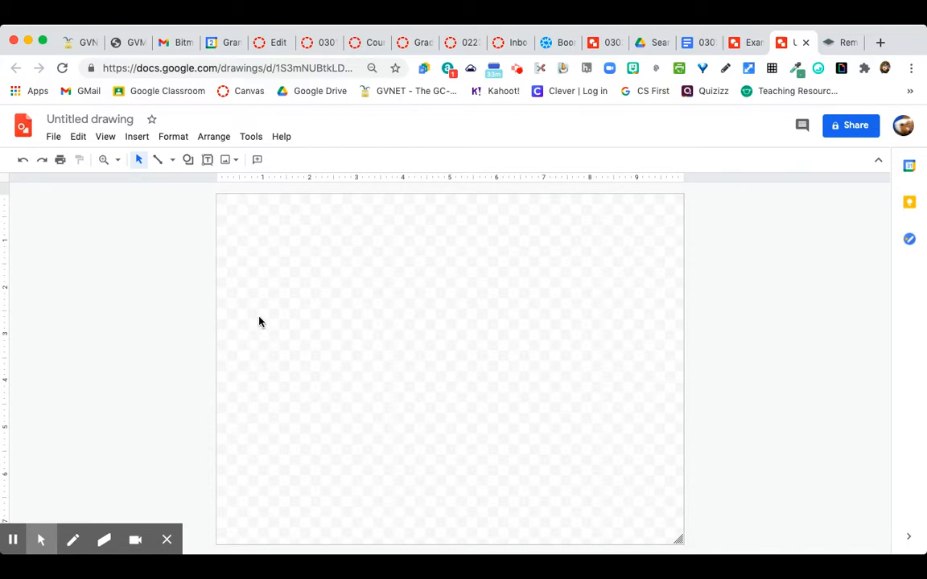
pyautogui.click(745, 42)
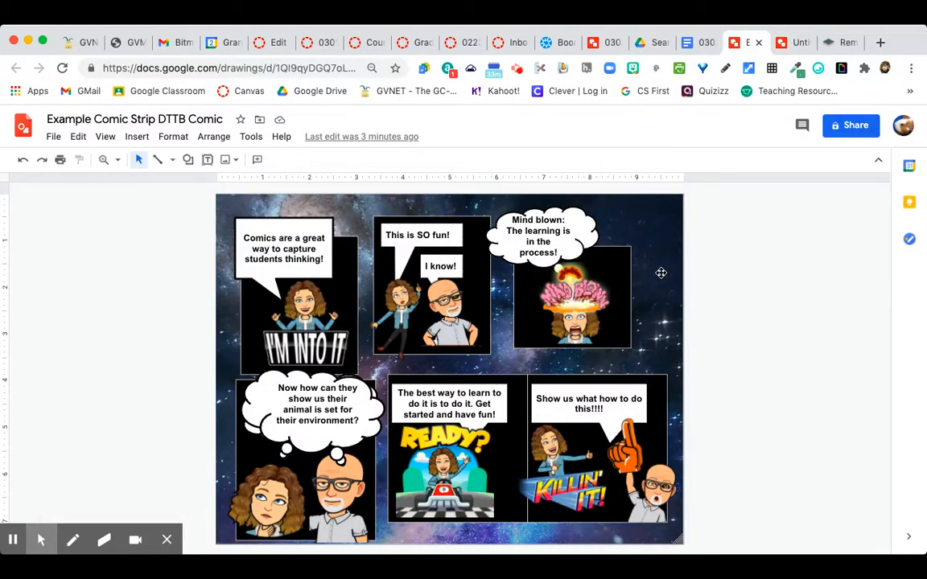
pyautogui.click(794, 43)
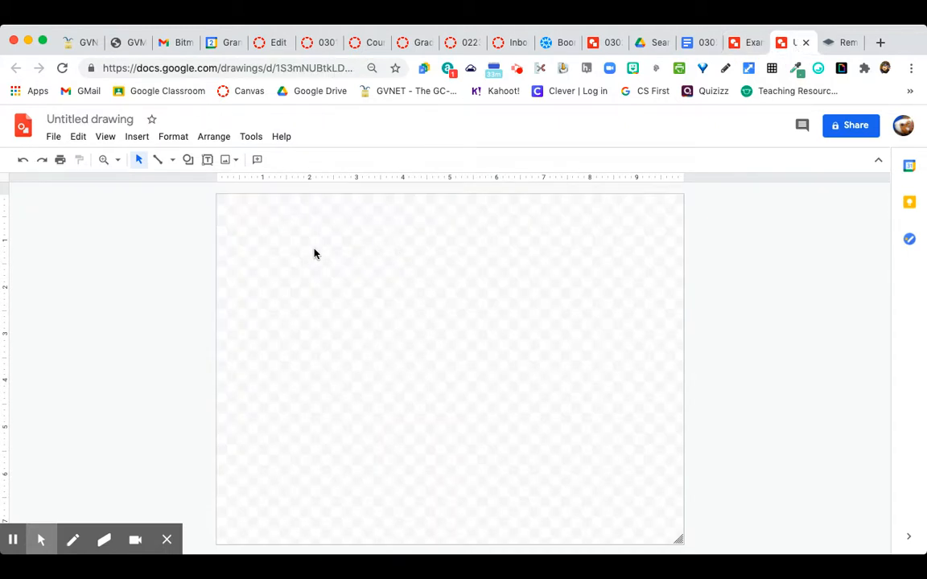
pyautogui.click(139, 137)
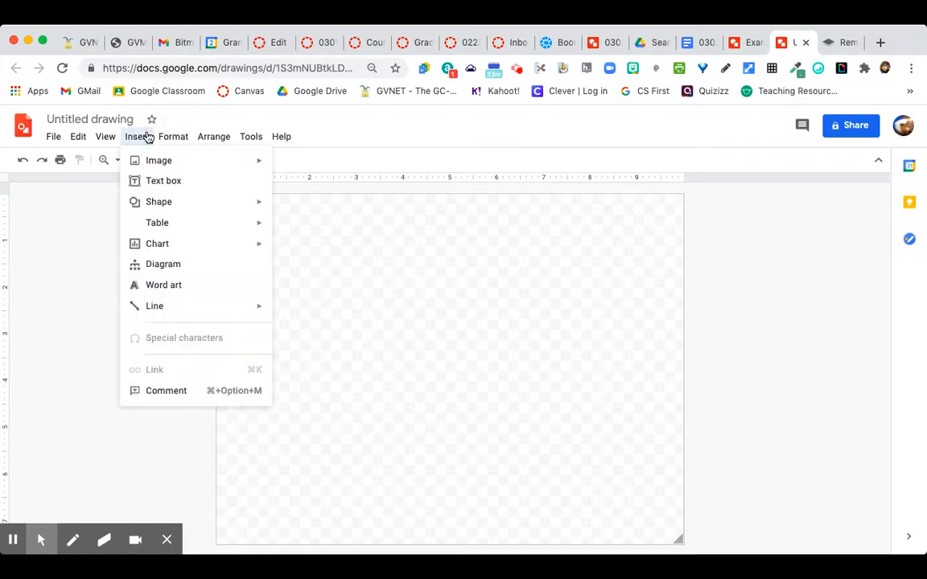
pyautogui.moveTo(251, 137)
pyautogui.click(374, 233)
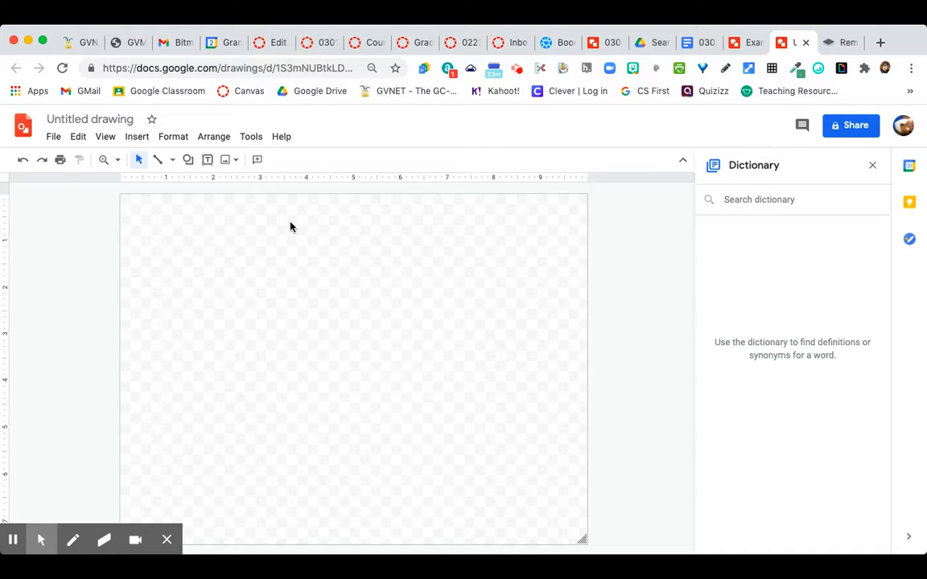
pyautogui.click(872, 166)
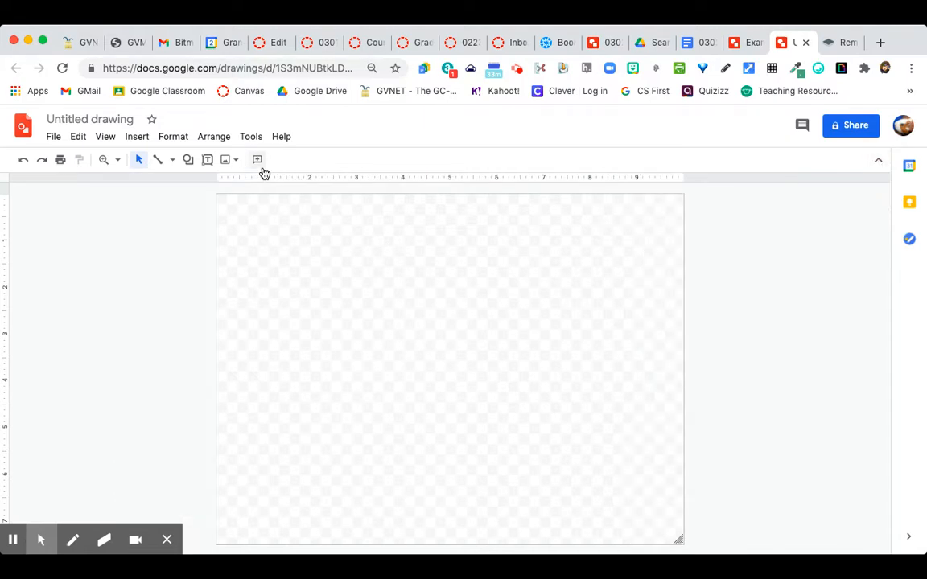
# Search the web for "forest background" images and insert the bright green forest with dark tree trunks into the drawing
pyautogui.click(140, 137)
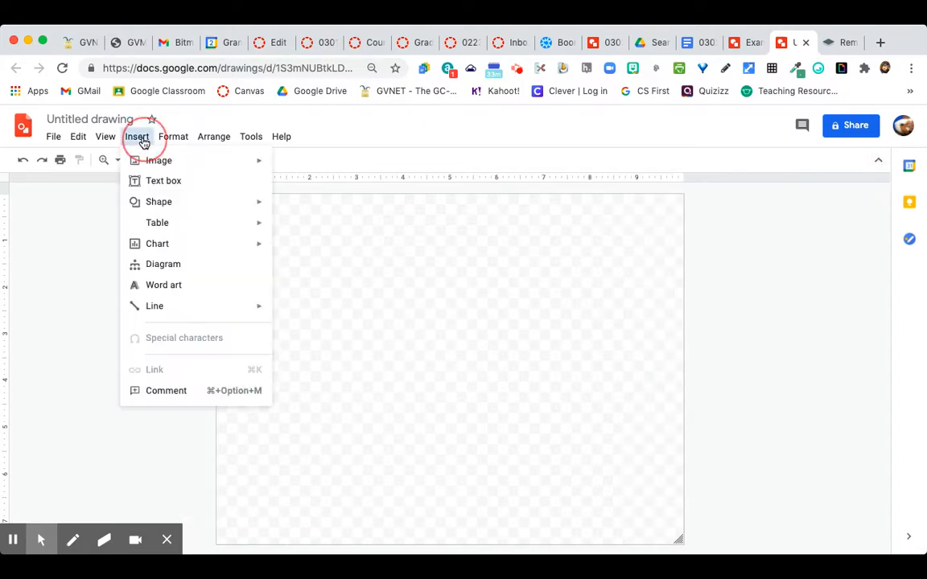
pyautogui.moveTo(149, 165)
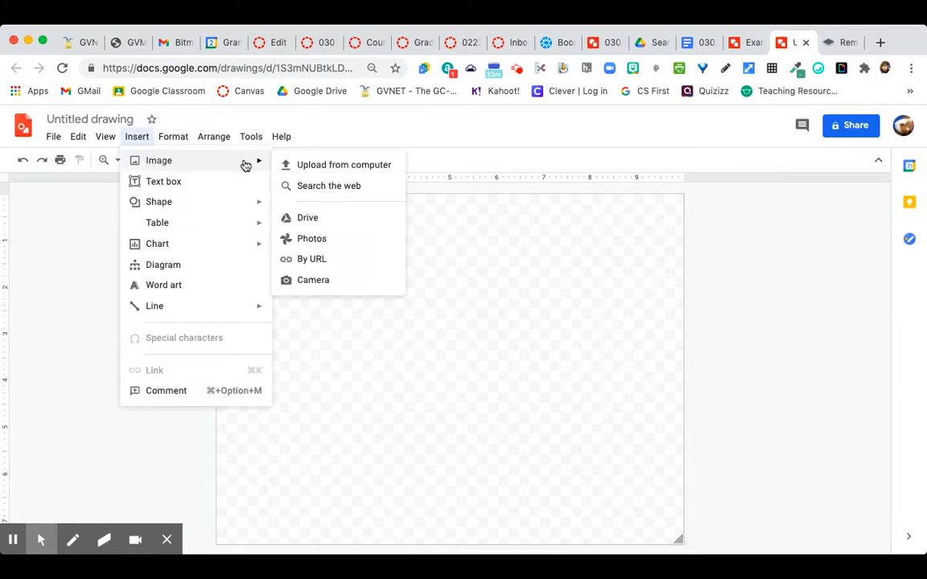
pyautogui.click(333, 186)
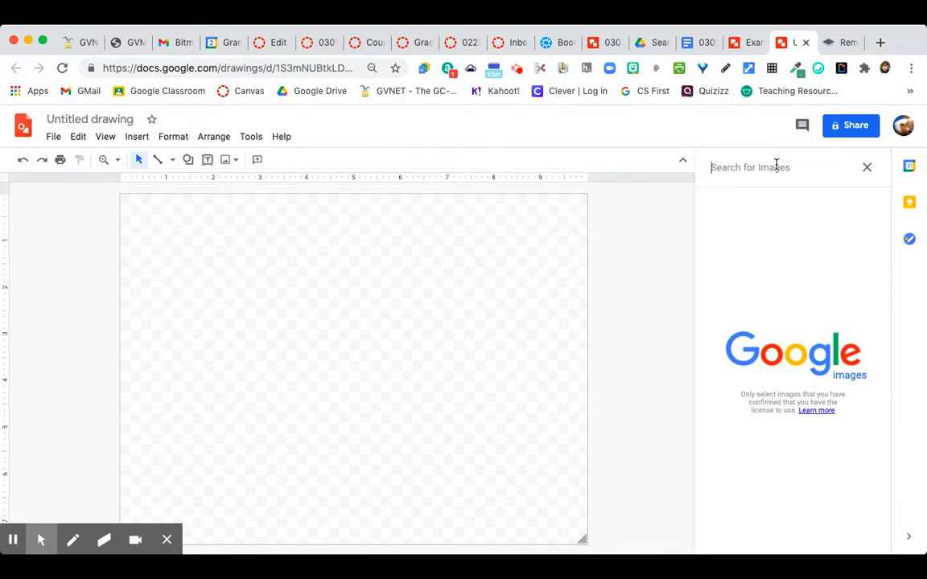
pyautogui.write('forest')
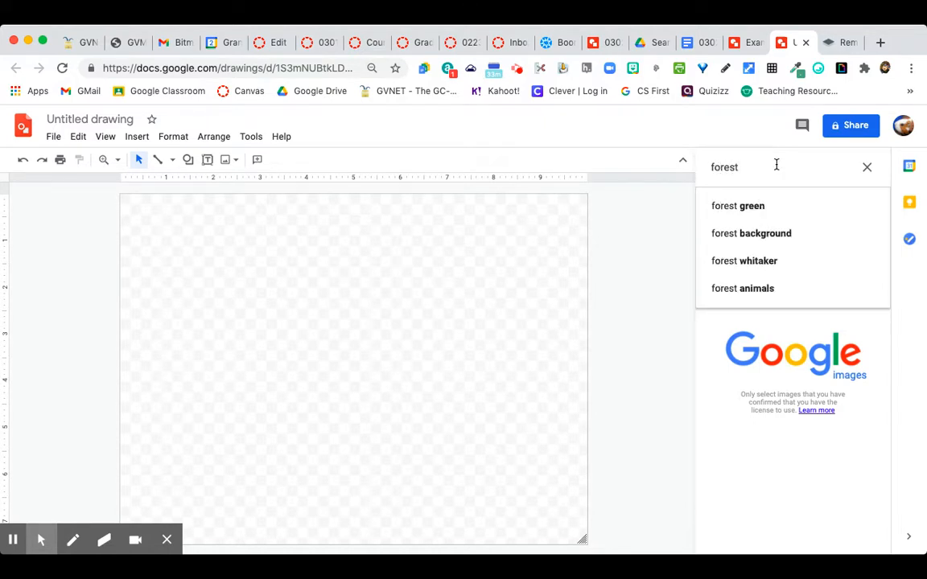
pyautogui.click(776, 234)
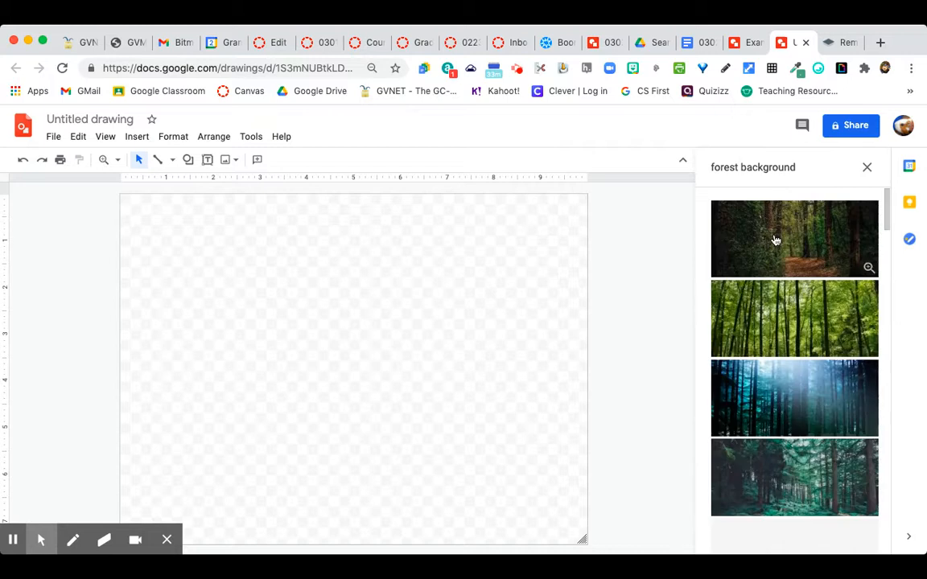
pyautogui.click(766, 337)
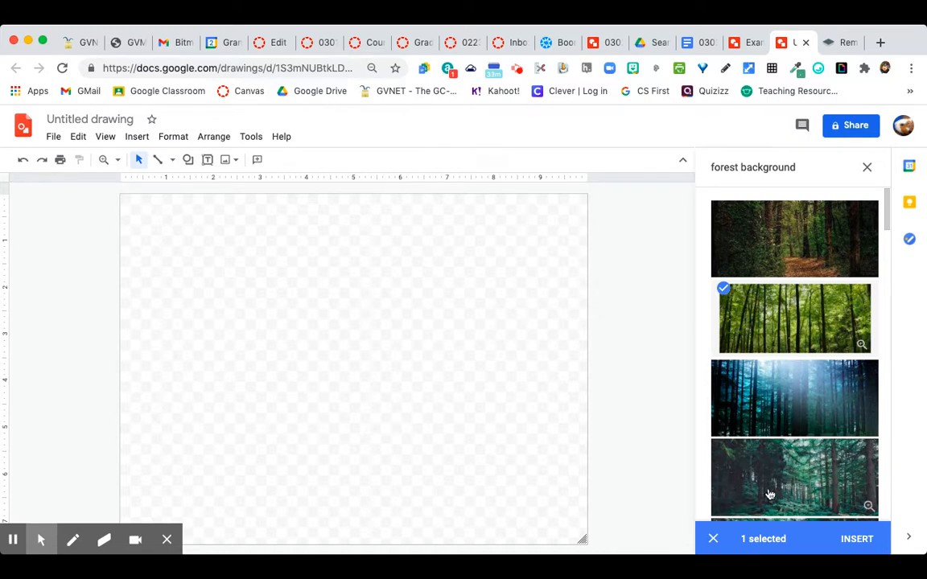
pyautogui.click(857, 539)
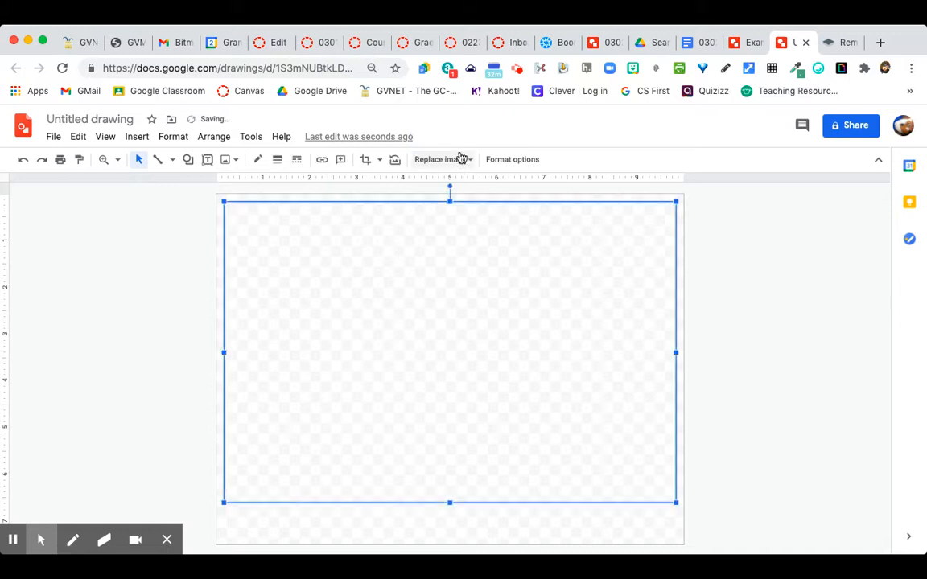
# Enlarge the forest image from its corners so it covers nearly the whole canvas as the comic background
pyautogui.click(222, 201)
pyautogui.moveTo(222, 201); pyautogui.dragTo(215, 196)
pyautogui.moveTo(675, 502); pyautogui.dragTo(678, 538)
pyautogui.moveTo(726, 366); pyautogui.dragTo(707, 369)
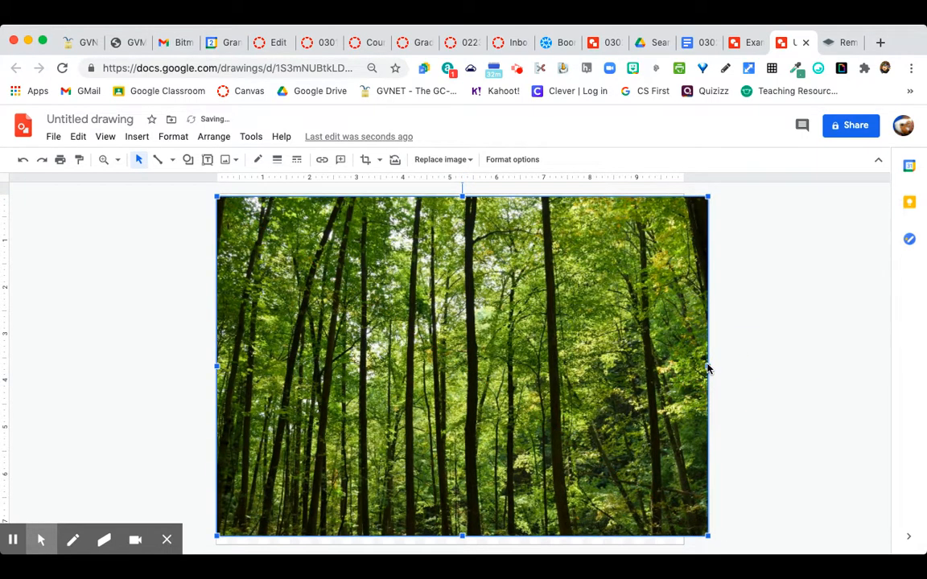
pyautogui.click(751, 373)
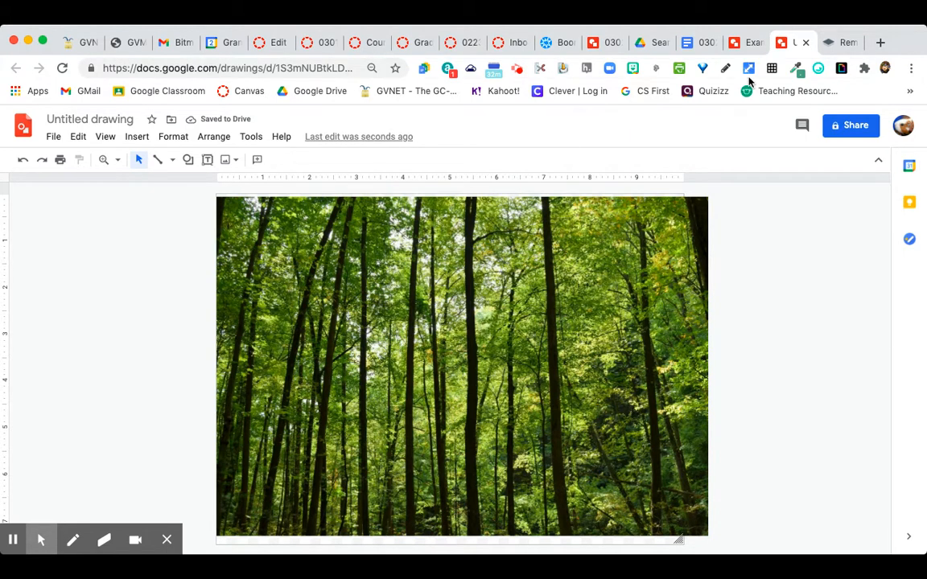
# After checking the example comic's layout, draw a rectangular panel over the forest image's upper-left area and fill it with medium green
pyautogui.click(745, 44)
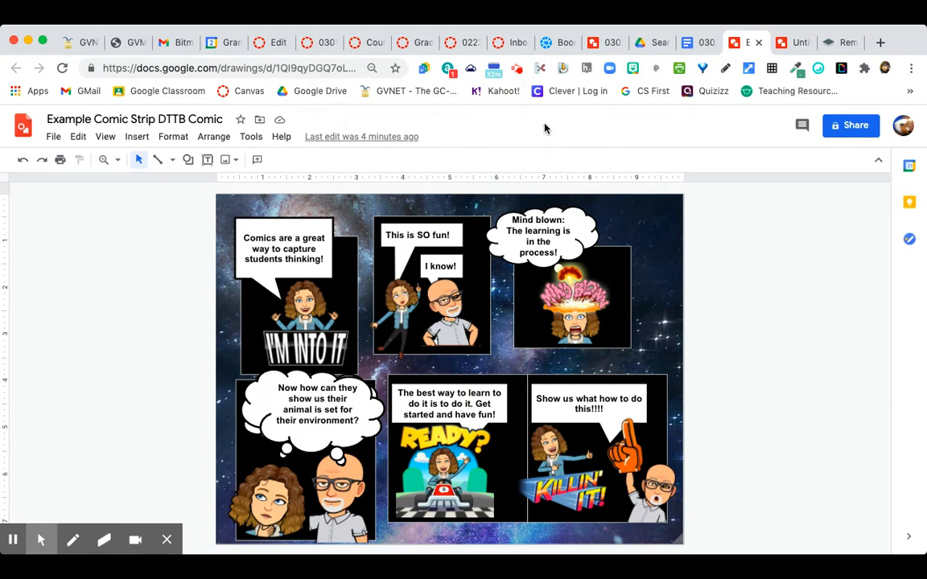
pyautogui.click(793, 44)
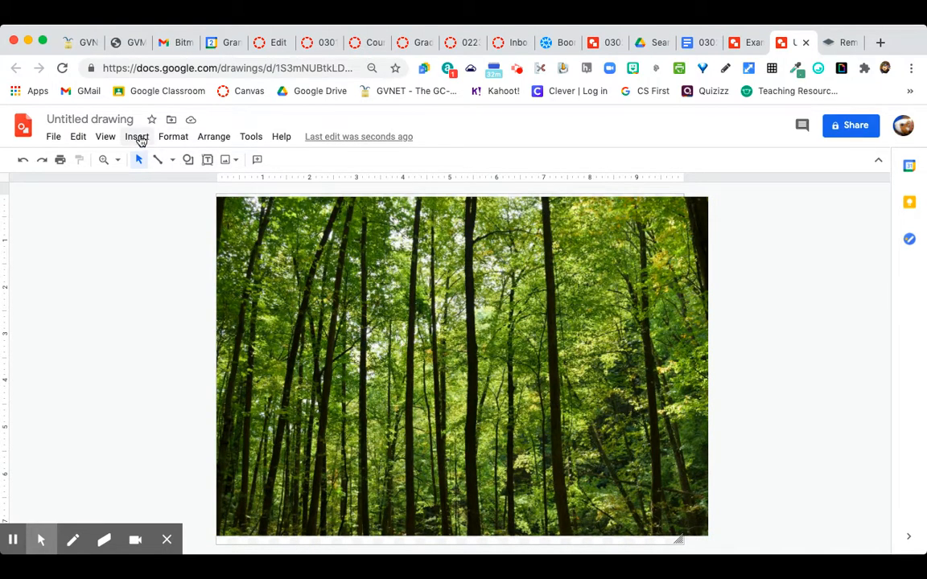
pyautogui.click(136, 137)
pyautogui.moveTo(157, 206)
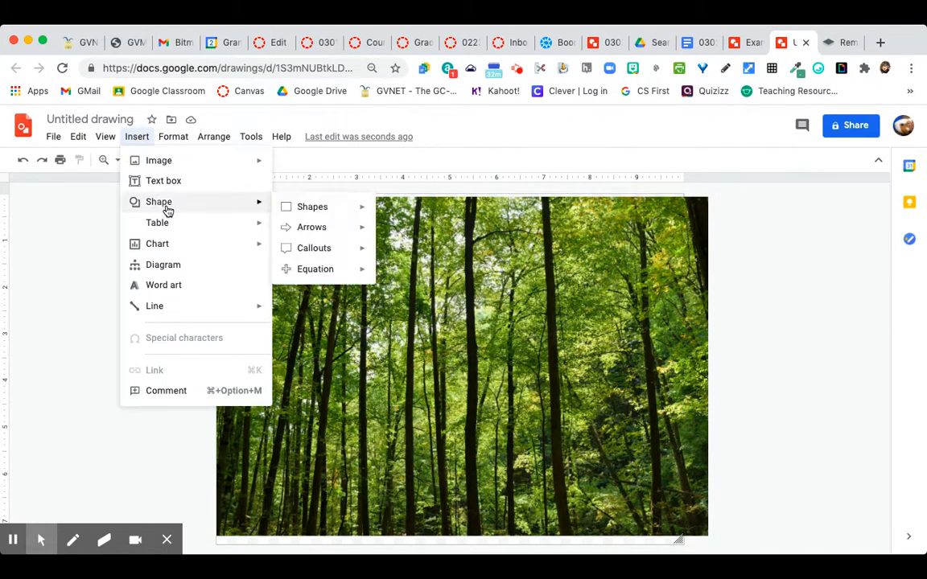
pyautogui.moveTo(309, 210)
pyautogui.click(387, 211)
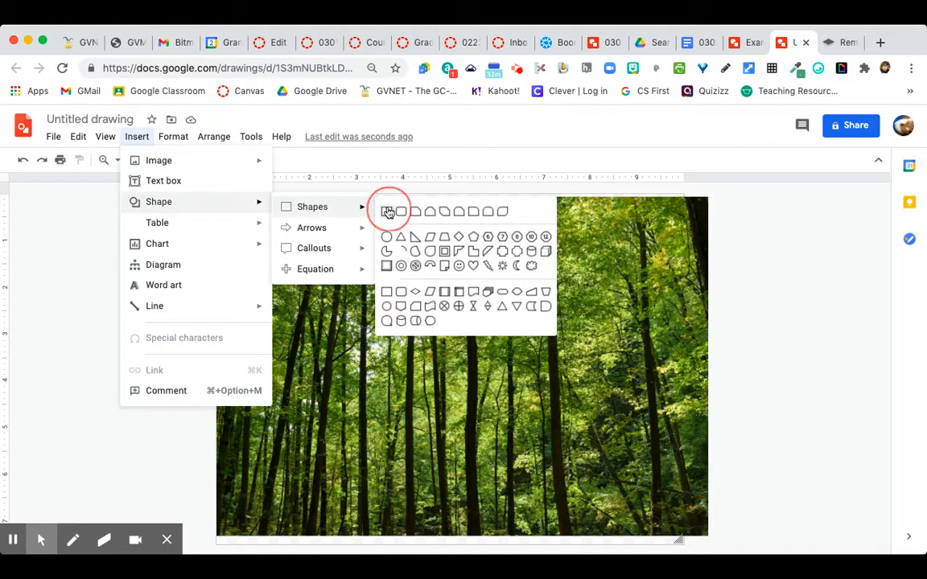
pyautogui.moveTo(236, 230); pyautogui.dragTo(359, 331)
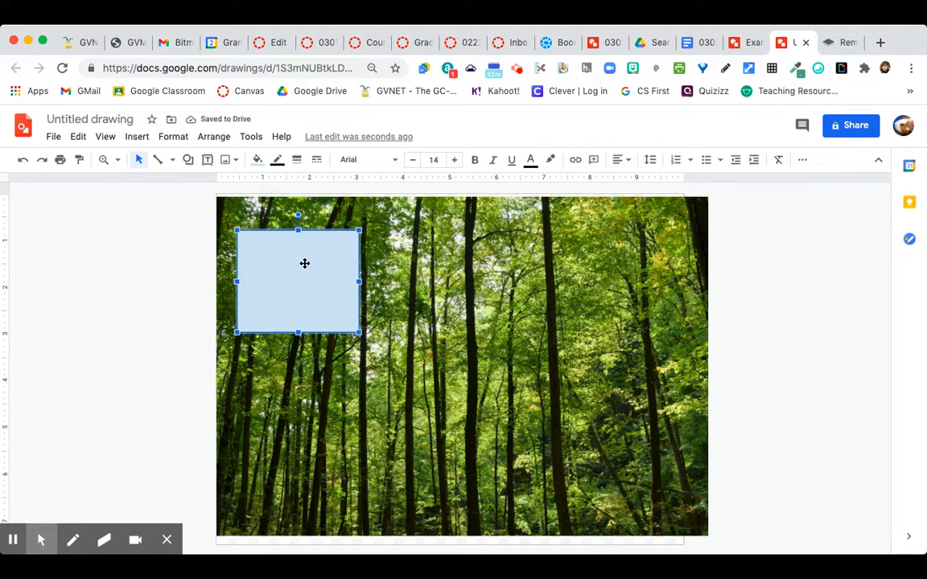
pyautogui.click(257, 161)
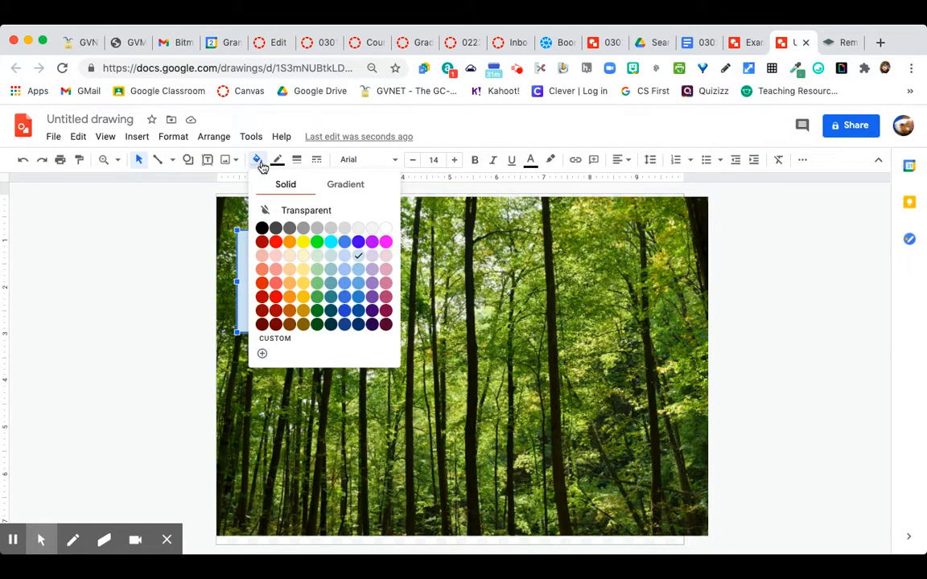
pyautogui.click(320, 300)
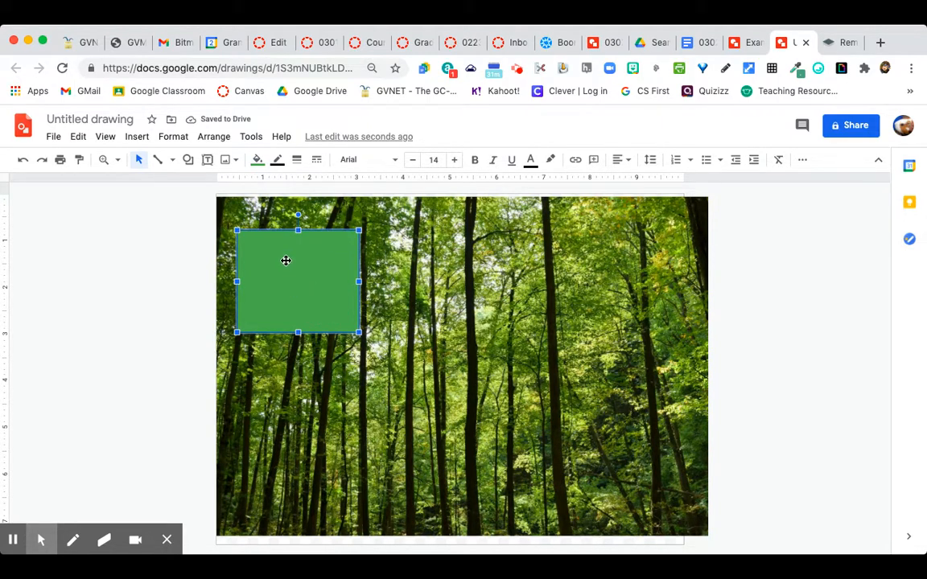
# Search the web for "sloth" images and refine the search to "sloth clipart"
pyautogui.click(137, 138)
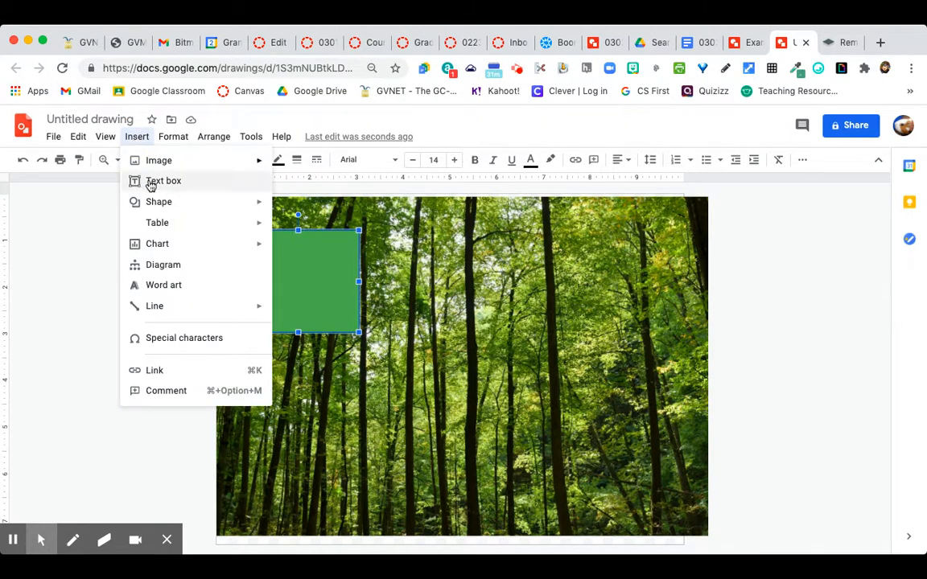
pyautogui.moveTo(151, 161)
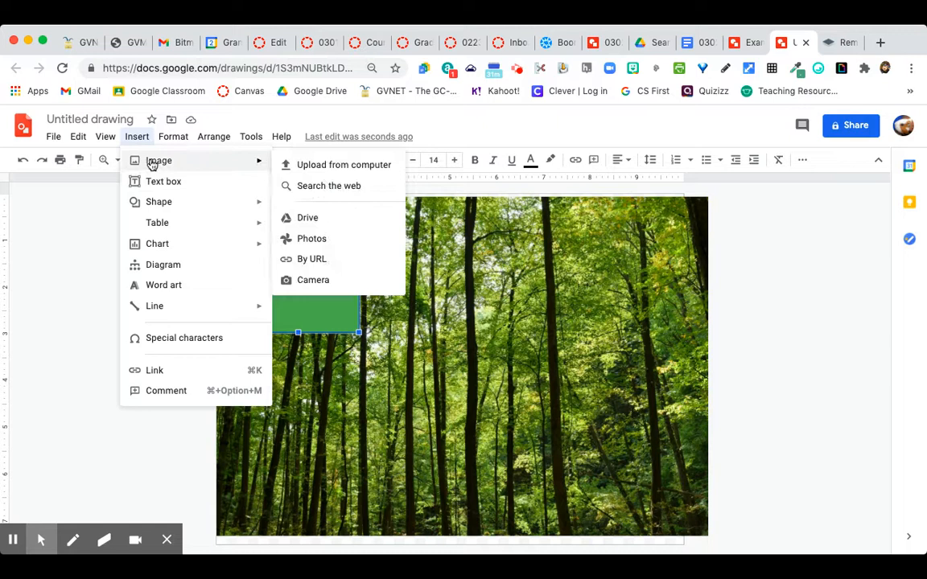
pyautogui.click(321, 191)
pyautogui.click(822, 165)
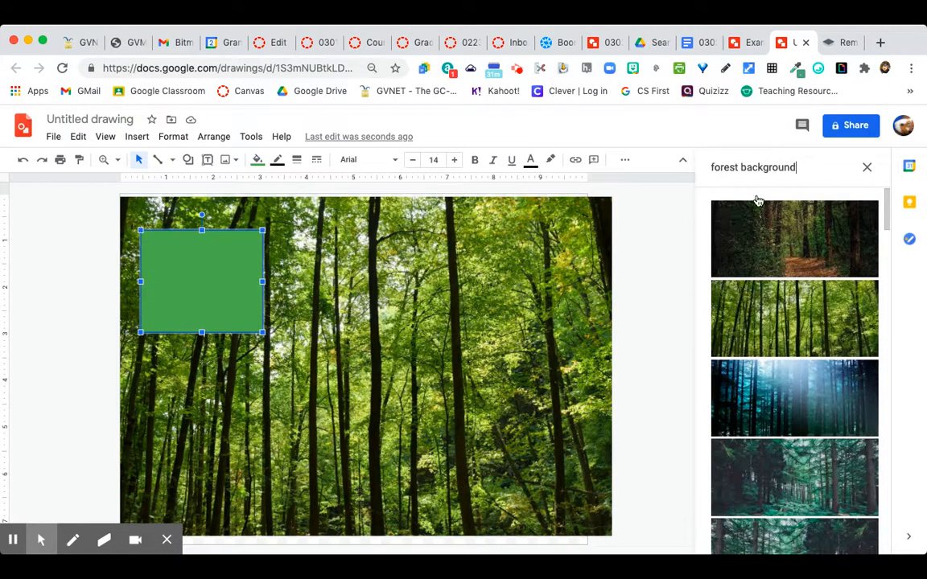
pyautogui.moveTo(801, 166); pyautogui.dragTo(710, 166)
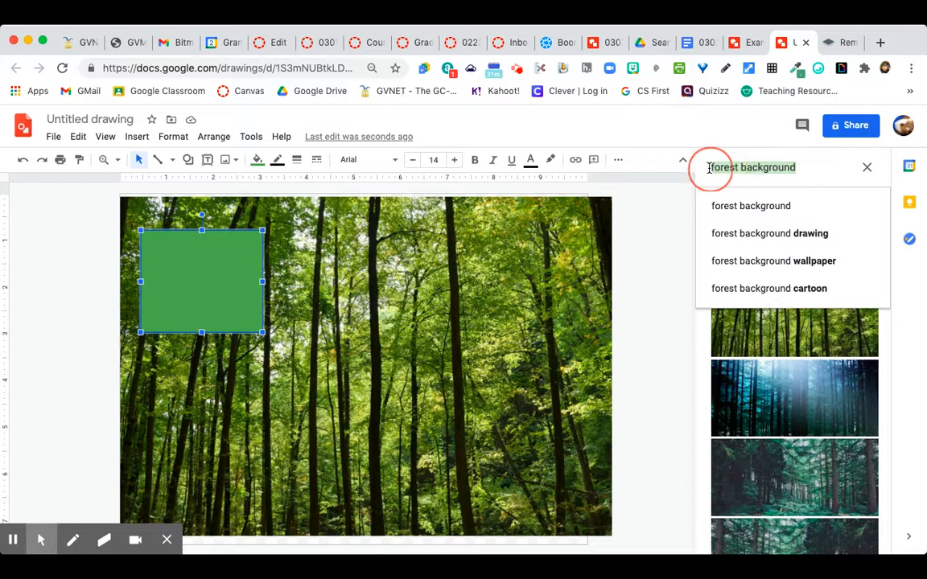
pyautogui.write('sloth')
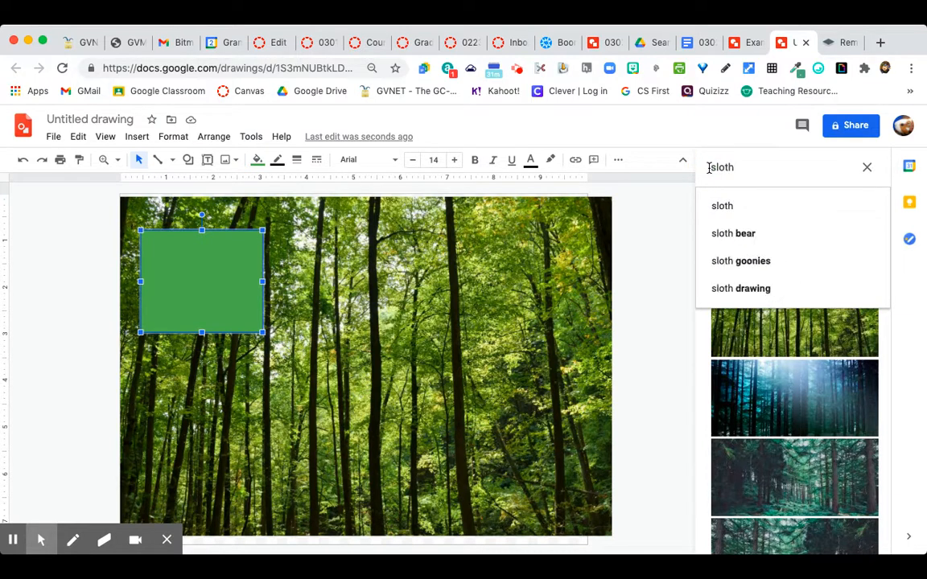
pyautogui.press('Return')
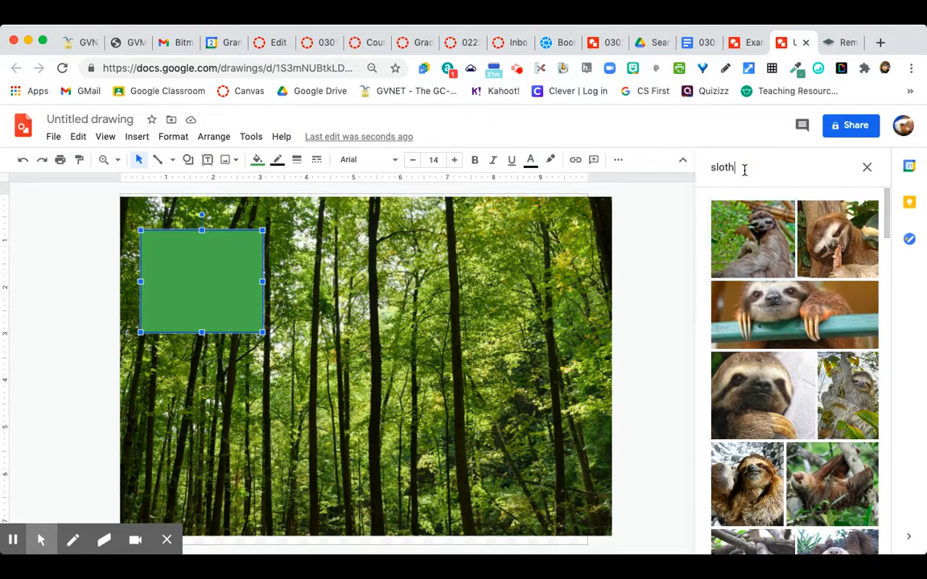
pyautogui.click(744, 170)
pyautogui.write('clipart')
pyautogui.press('Return')
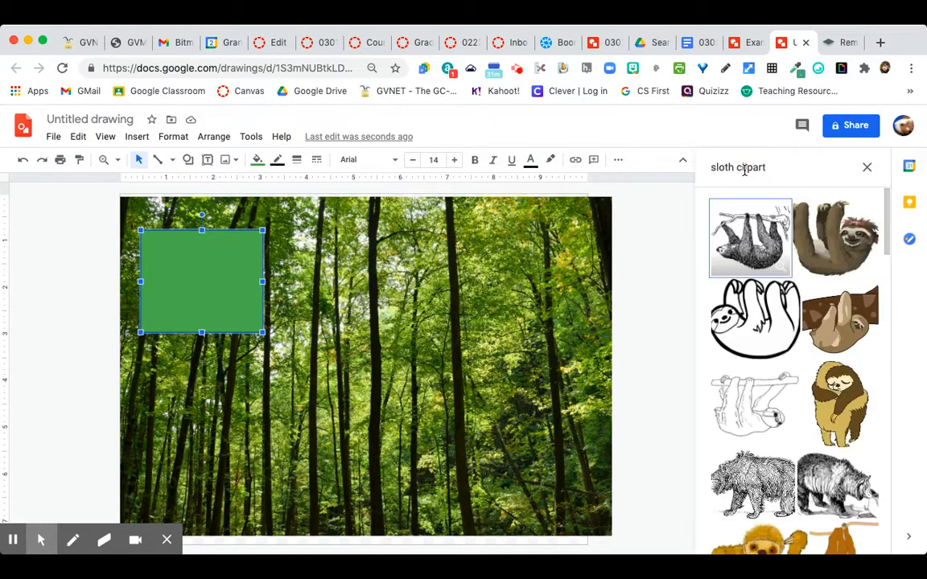
# Insert the brown hanging sloth with the red headband and shrink it to about 2 inches wide beside the green panel
pyautogui.click(840, 240)
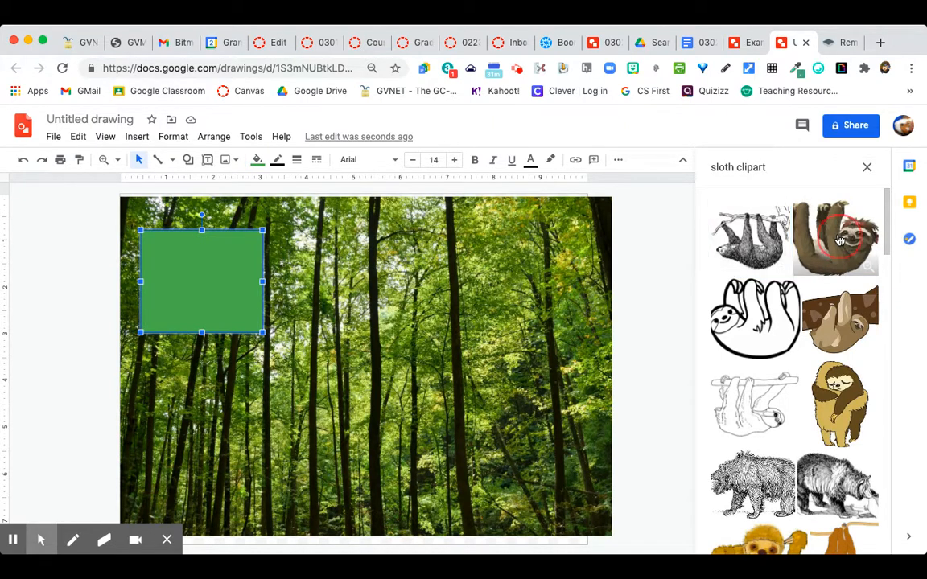
pyautogui.click(840, 240)
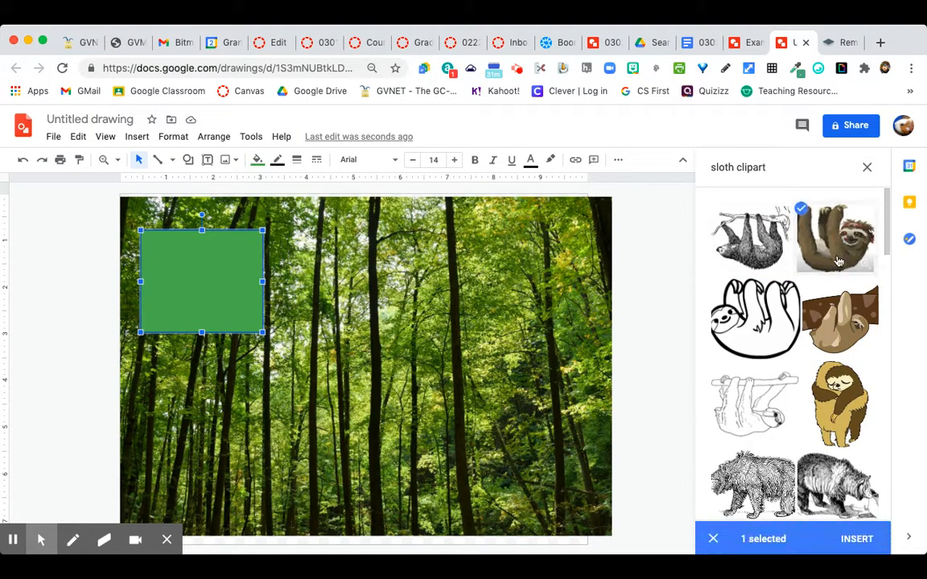
pyautogui.click(858, 540)
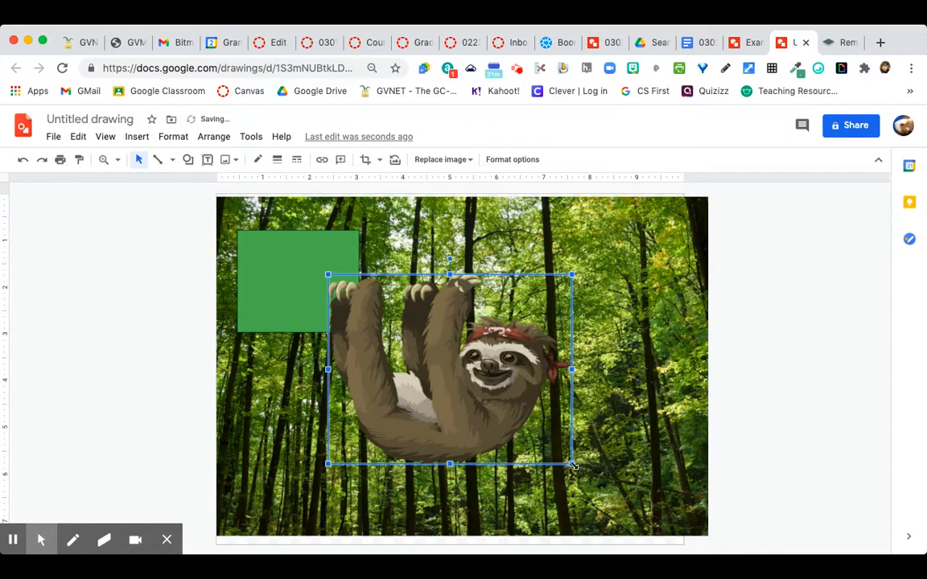
pyautogui.click(460, 377)
pyautogui.moveTo(460, 377); pyautogui.dragTo(416, 344)
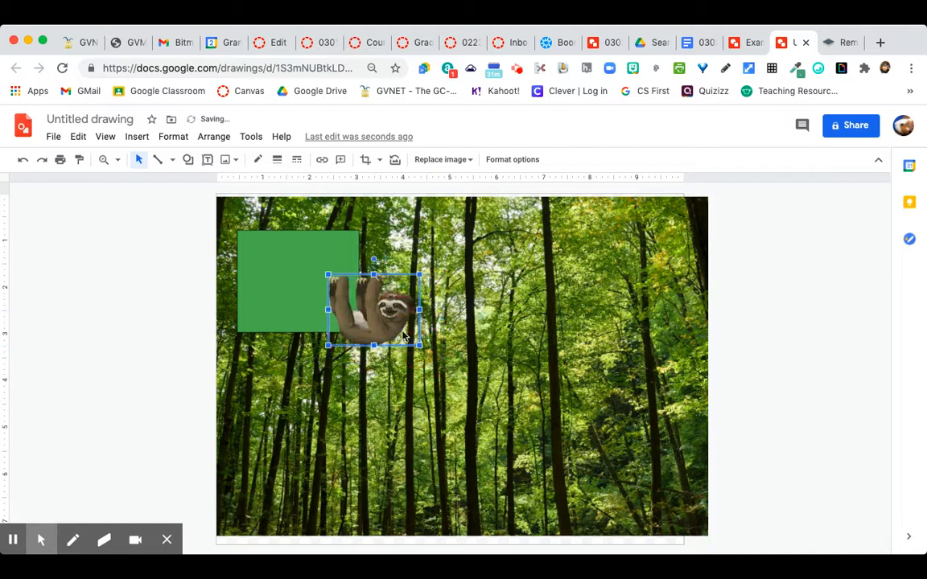
# Enlarge the green panel from its lower-left corner so it reaches the canvas's left edge
pyautogui.click(265, 298)
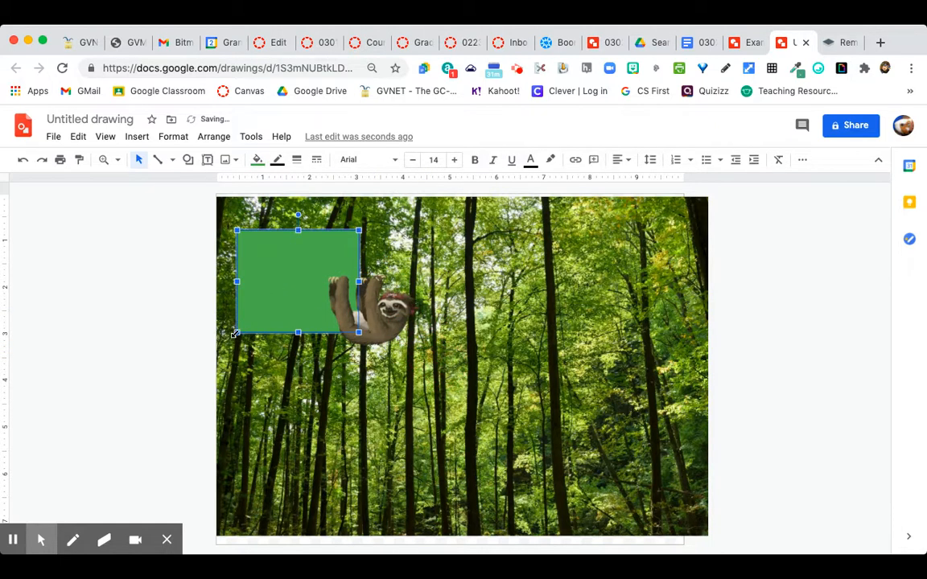
pyautogui.moveTo(234, 333); pyautogui.dragTo(217, 352)
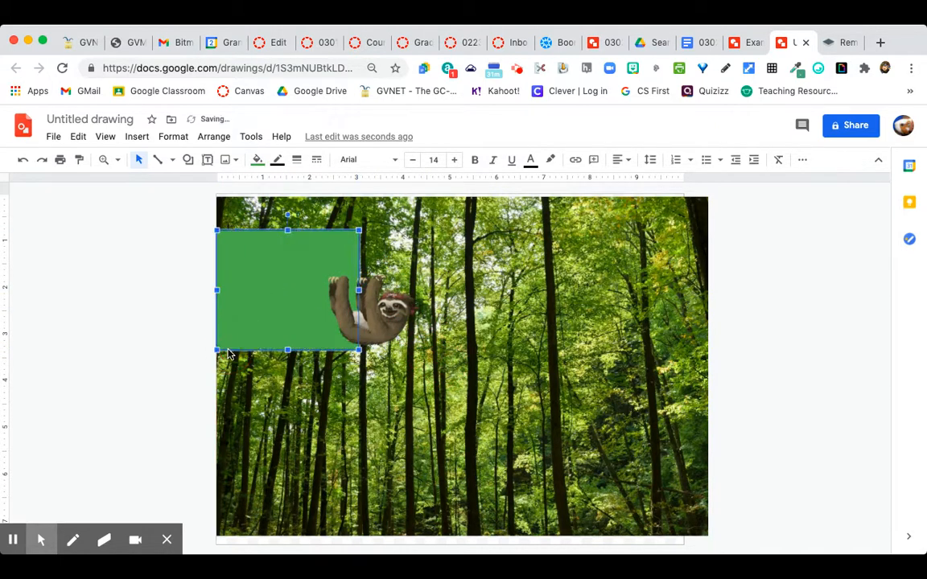
# Move the sloth off the canvas beside the forest image and duplicate the green panel to form two rows of three
pyautogui.moveTo(275, 297)
pyautogui.mouseDown()
pyautogui.moveTo(276, 271)
pyautogui.moveTo(51, 282)
pyautogui.moveTo(107, 282)
pyautogui.mouseUp()
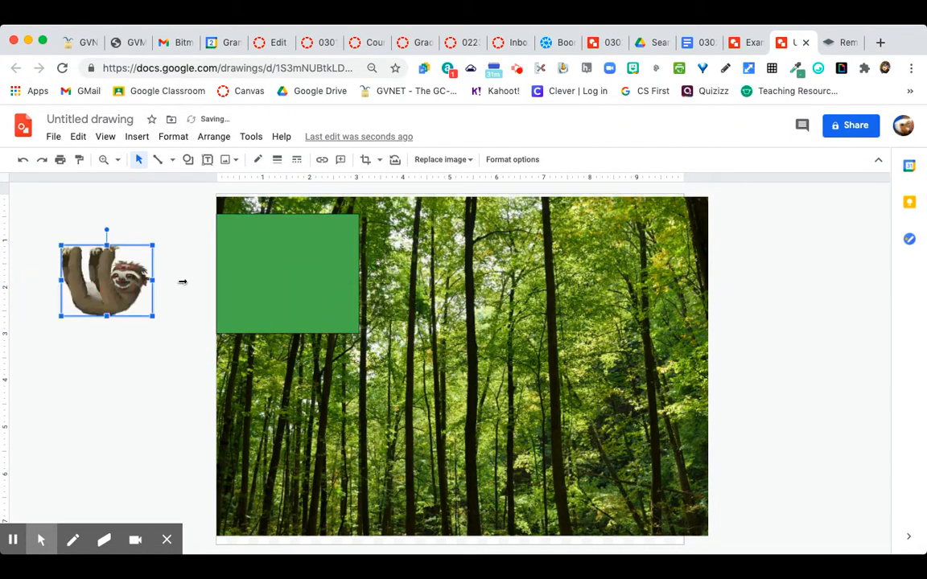
pyautogui.click(316, 270)
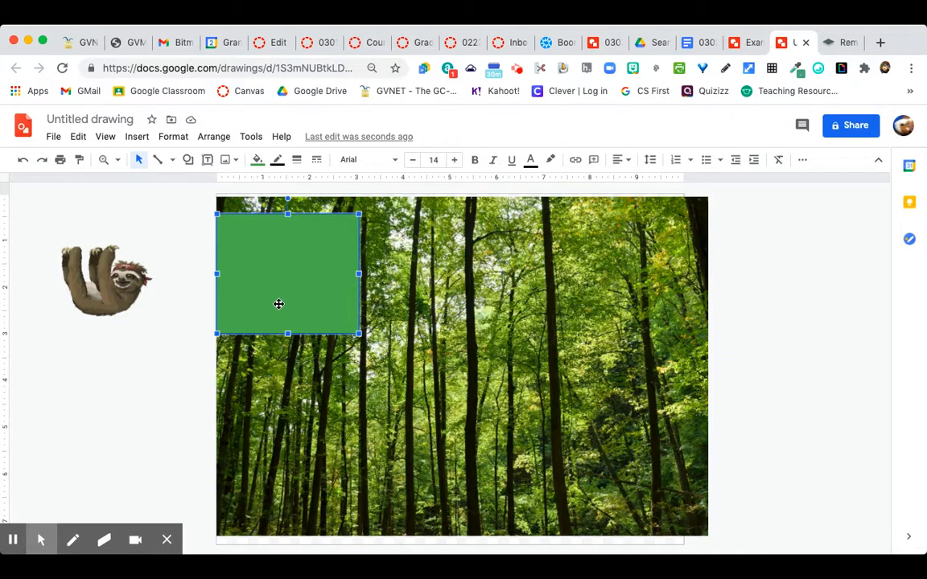
pyautogui.moveTo(303, 291); pyautogui.dragTo(633, 278)
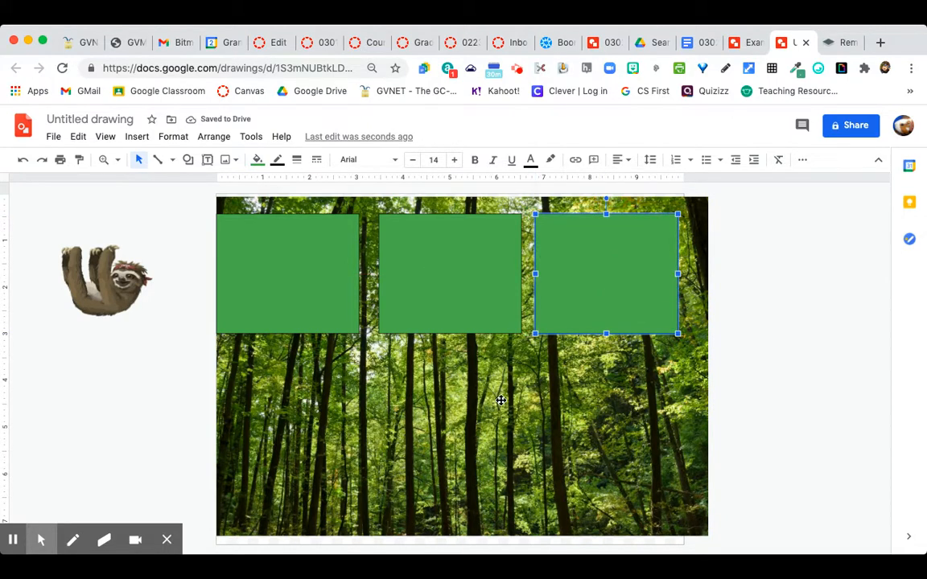
pyautogui.hotkey('ctrl', 'd')
pyautogui.moveTo(614, 286); pyautogui.dragTo(294, 432)
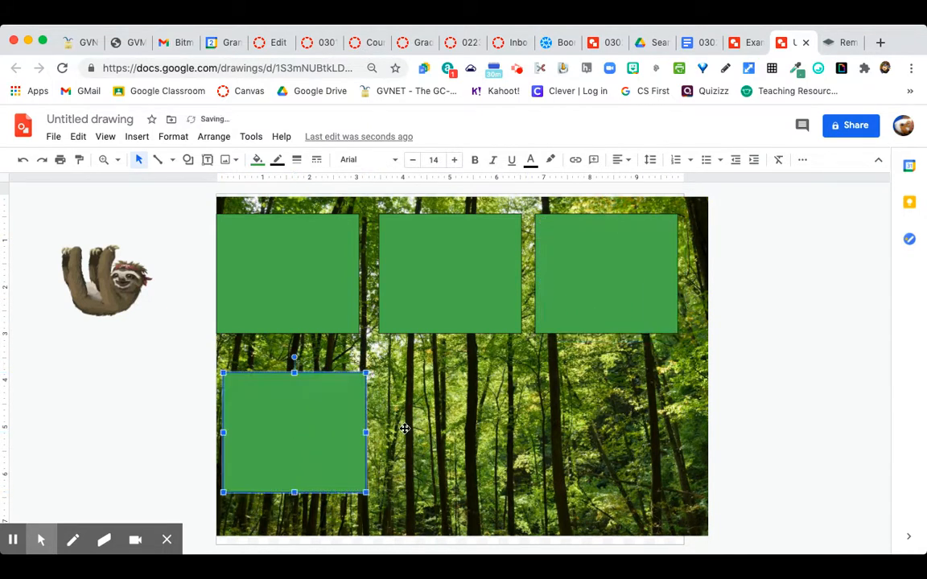
pyautogui.hotkey('ctrl', 'd')
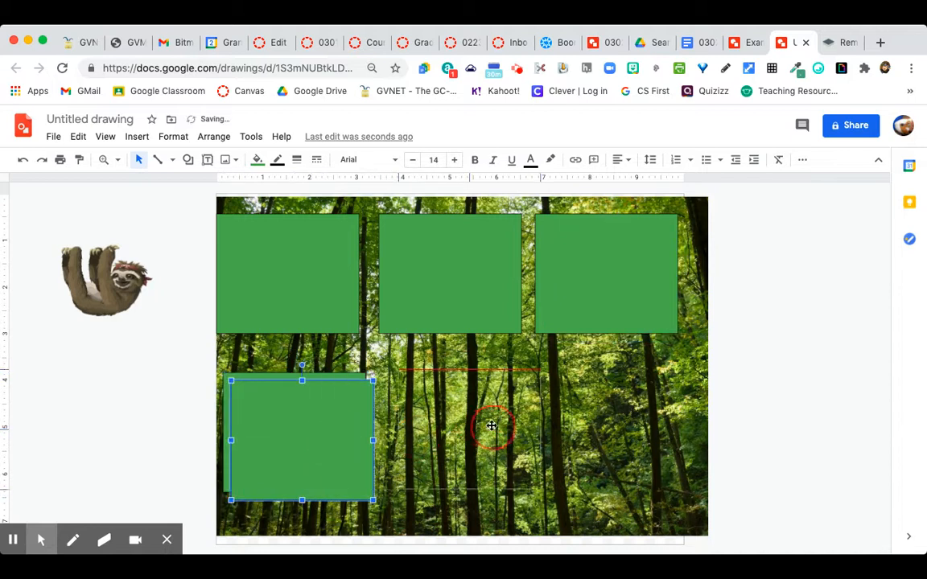
pyautogui.moveTo(330, 438); pyautogui.dragTo(632, 419)
# Shrink the upper-left panel to about 2.3 by 1.9 inches and narrow the top middle panel to about 1.8 inches
pyautogui.click(339, 313)
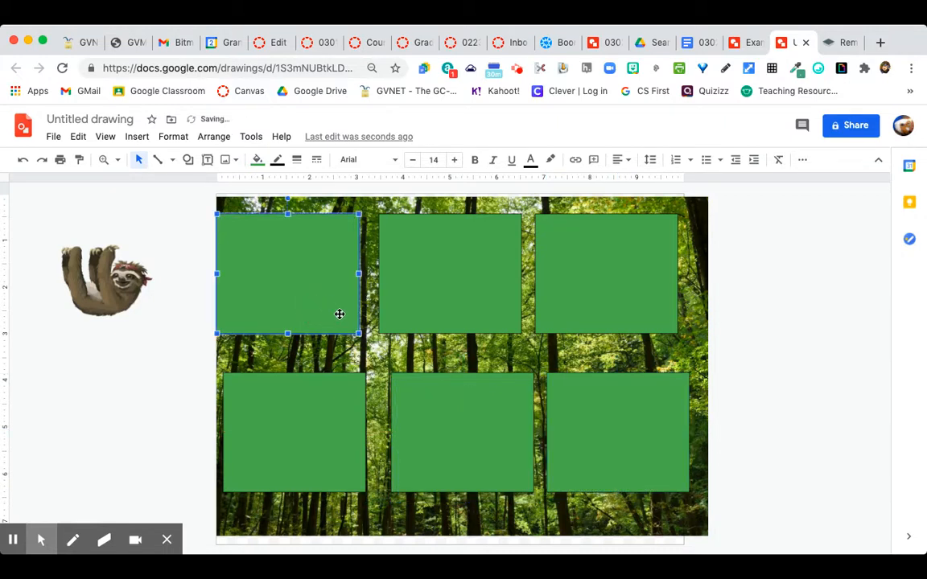
pyautogui.moveTo(322, 299)
pyautogui.mouseDown()
pyautogui.moveTo(333, 310)
pyautogui.moveTo(322, 297)
pyautogui.mouseUp()
pyautogui.moveTo(278, 262); pyautogui.dragTo(279, 244)
pyautogui.moveTo(434, 286); pyautogui.dragTo(405, 270)
pyautogui.moveTo(495, 257); pyautogui.dragTo(443, 268)
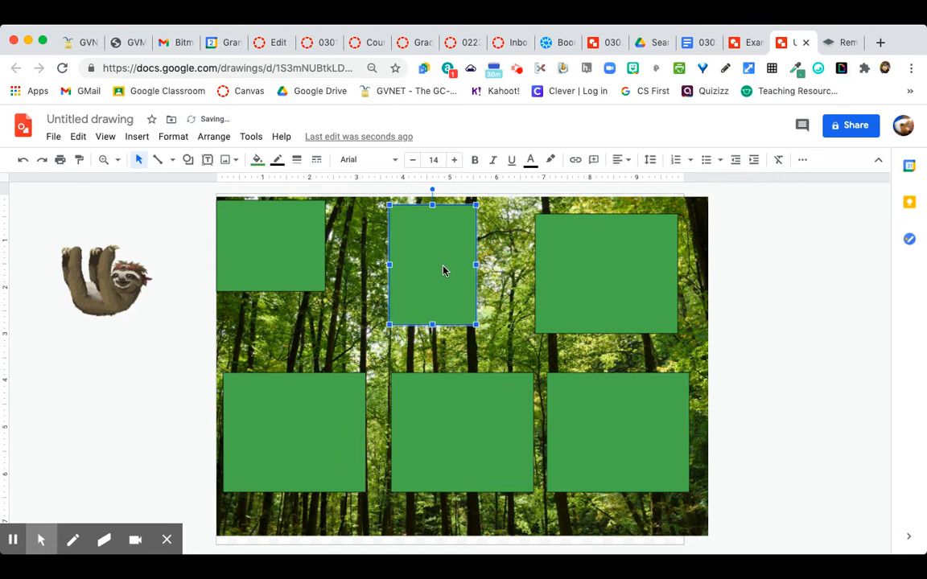
# Shrink the sloth to about 1.3 inches wide and place it in the first panel's lower-left corner
pyautogui.click(141, 293)
pyautogui.moveTo(151, 316); pyautogui.dragTo(271, 274)
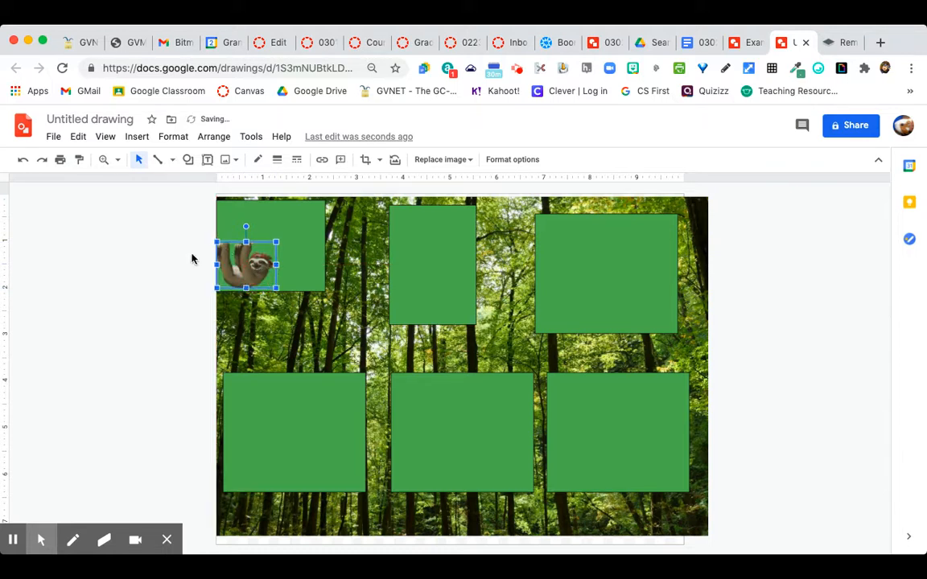
pyautogui.click(154, 236)
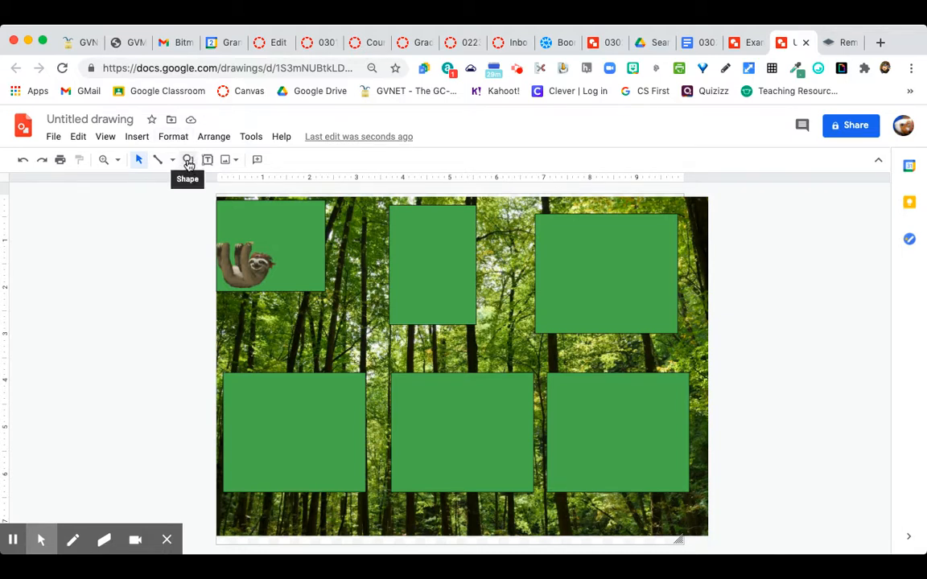
# Add a cloud callout above the sloth in the first panel with the text "Hi my name is Stuart"
pyautogui.click(189, 161)
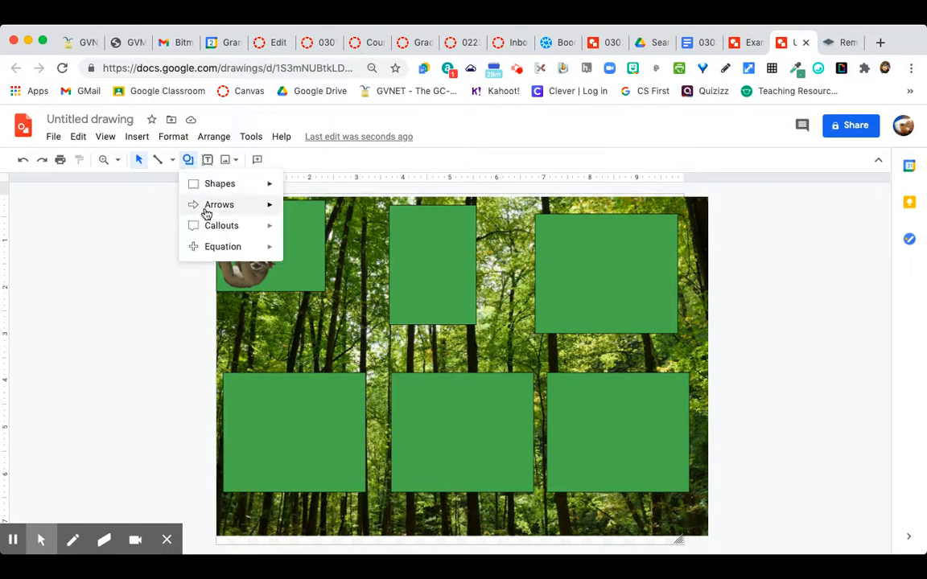
pyautogui.moveTo(207, 234)
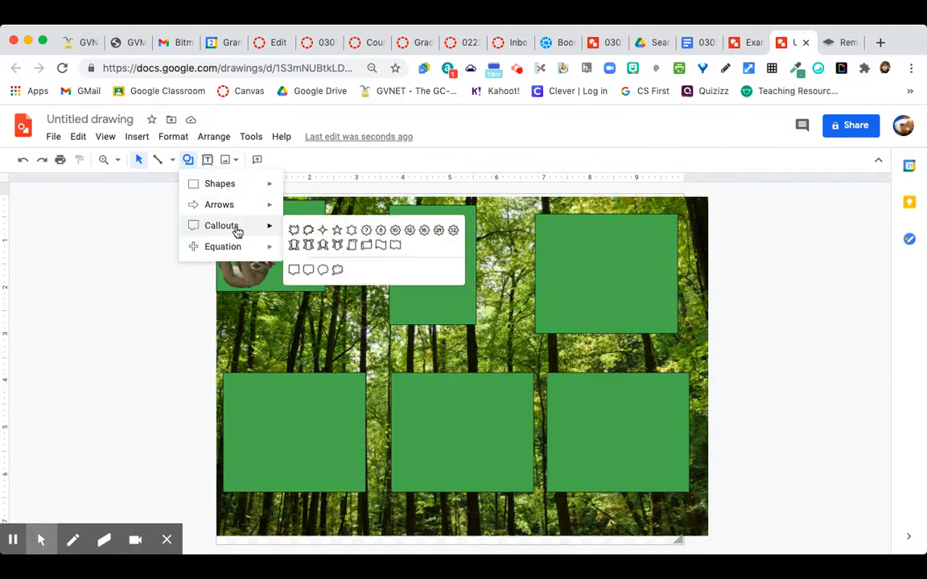
pyautogui.click(338, 274)
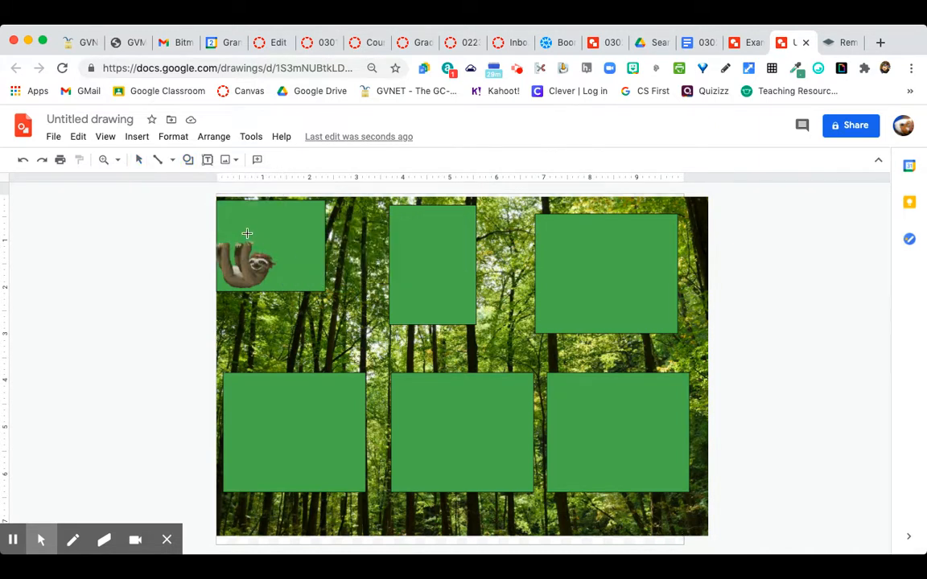
pyautogui.moveTo(240, 223); pyautogui.dragTo(263, 224)
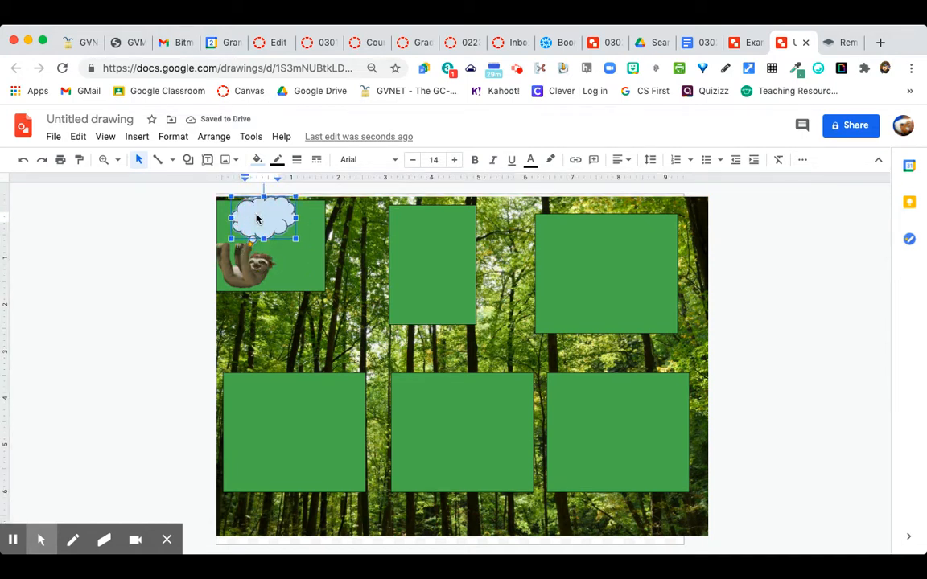
pyautogui.write('Hi my name is St')
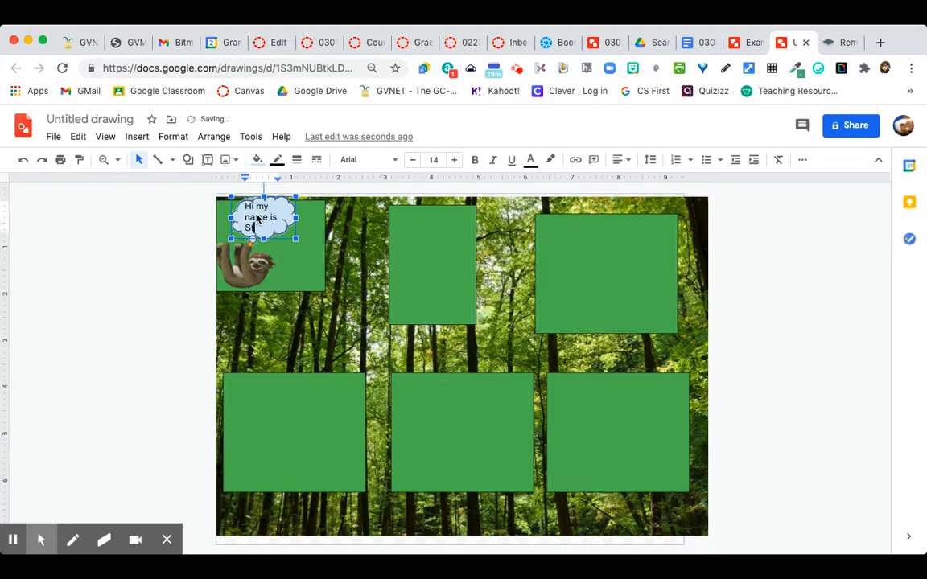
pyautogui.click(170, 253)
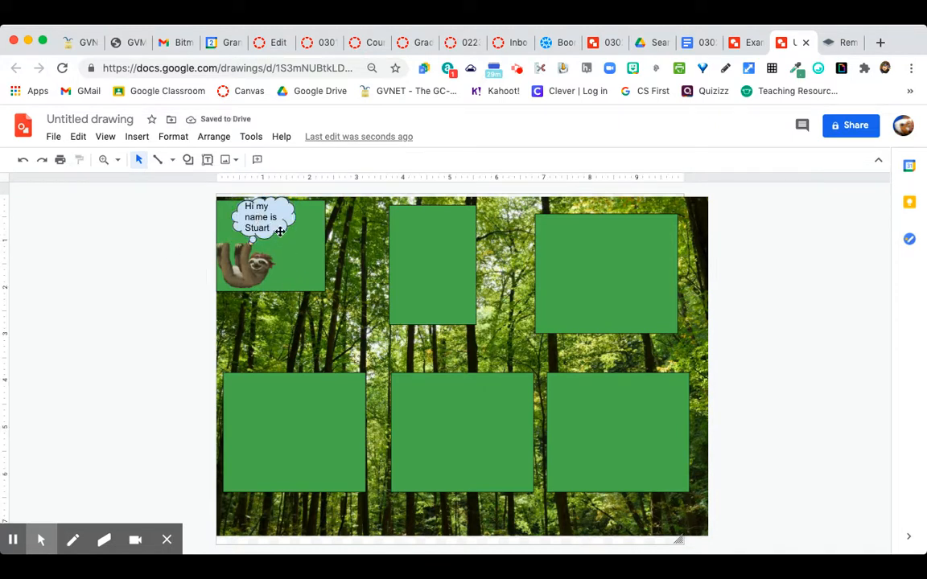
# Move the top row's middle and right panels leftward, closer to the first panel
pyautogui.click(426, 269)
pyautogui.moveTo(396, 271); pyautogui.dragTo(383, 276)
pyautogui.moveTo(580, 251); pyautogui.dragTo(511, 250)
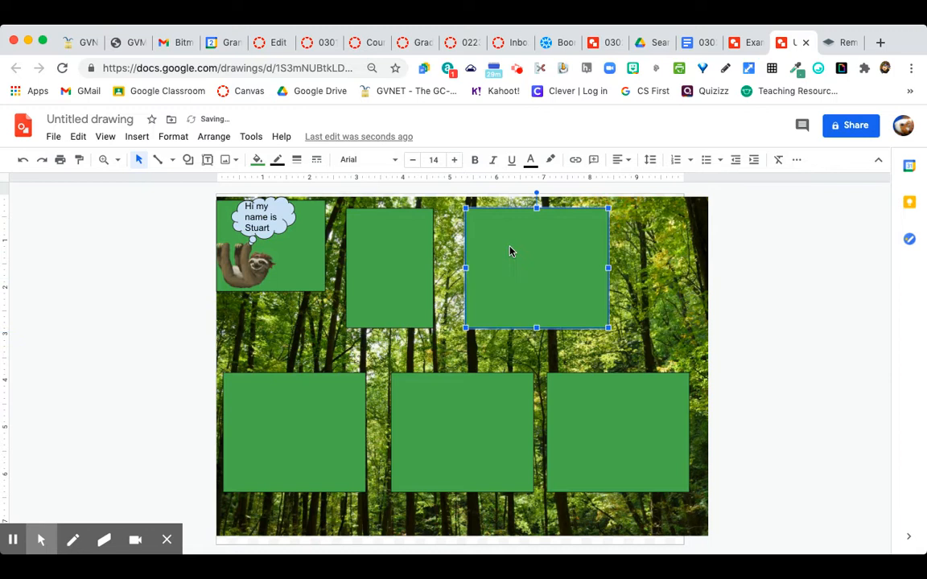
# Narrow the bottom middle panel to about 1.8 inches and shrink the bottom right panel to about 1.9 by 1.6 inches near the right edge
pyautogui.click(479, 400)
pyautogui.moveTo(533, 432); pyautogui.dragTo(479, 432)
pyautogui.moveTo(588, 420); pyautogui.dragTo(531, 421)
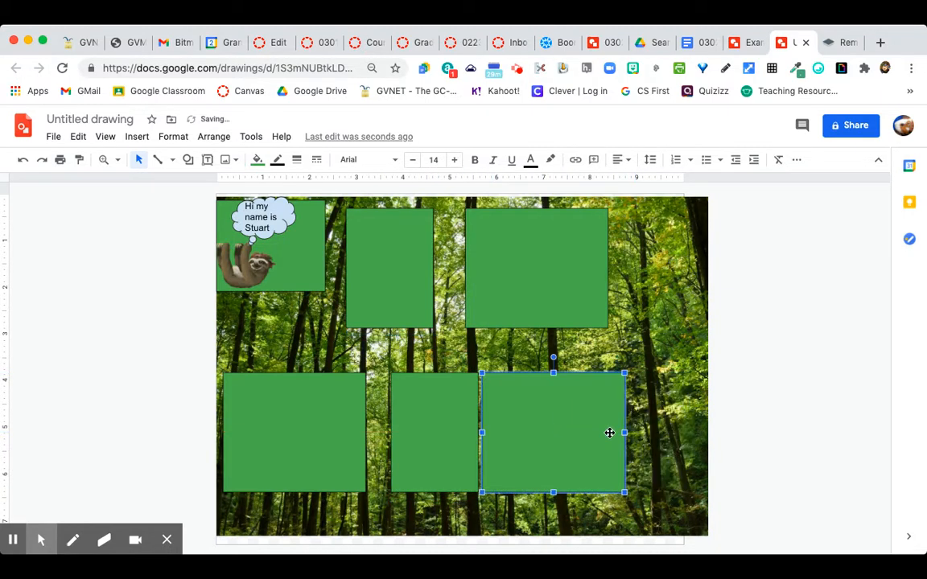
pyautogui.moveTo(624, 490); pyautogui.dragTo(660, 443)
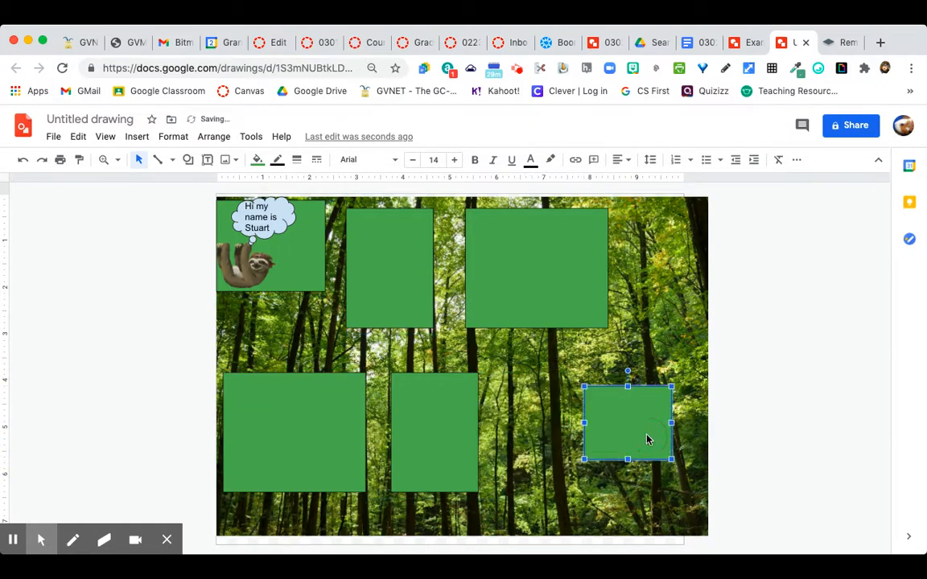
# Set the border weight of the top row's first two panels to 4px
pyautogui.click(312, 281)
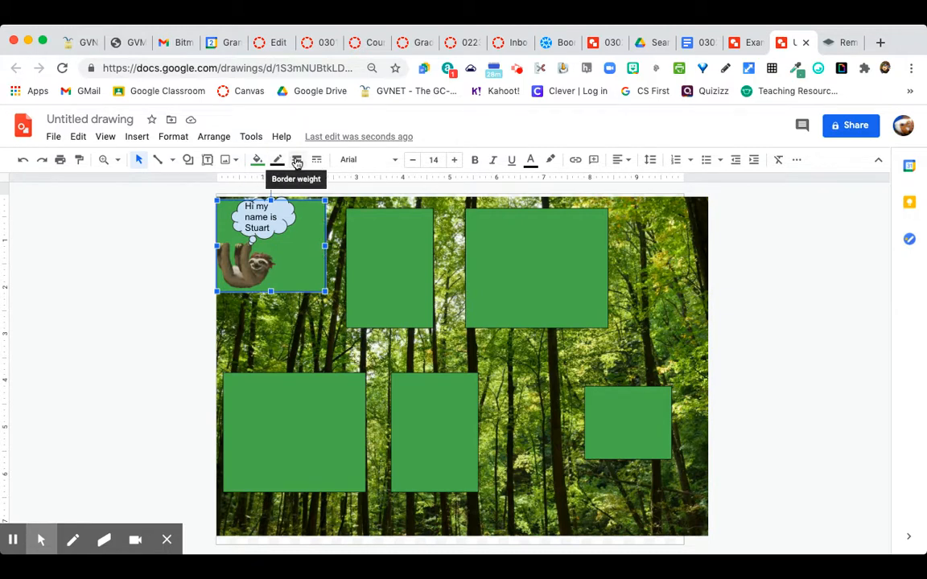
pyautogui.click(296, 161)
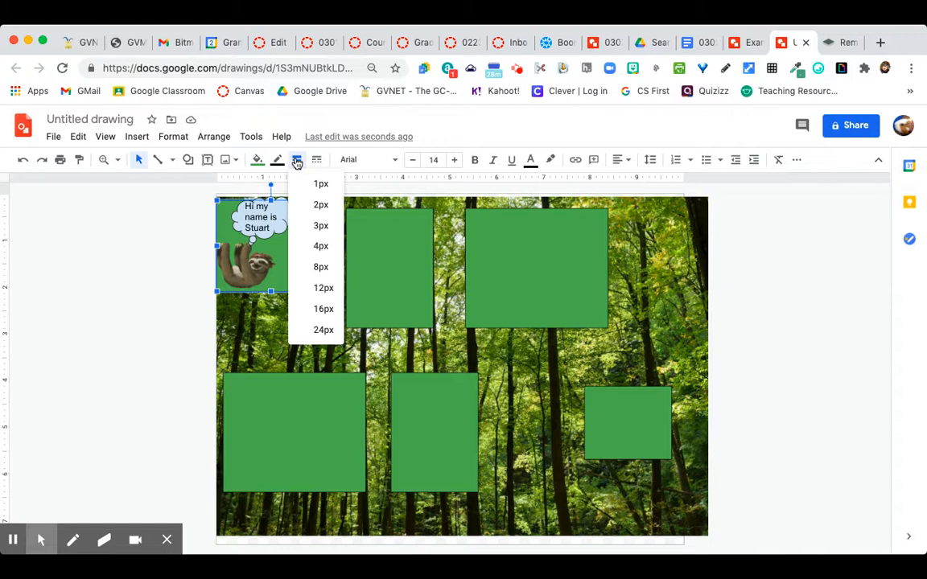
pyautogui.click(310, 248)
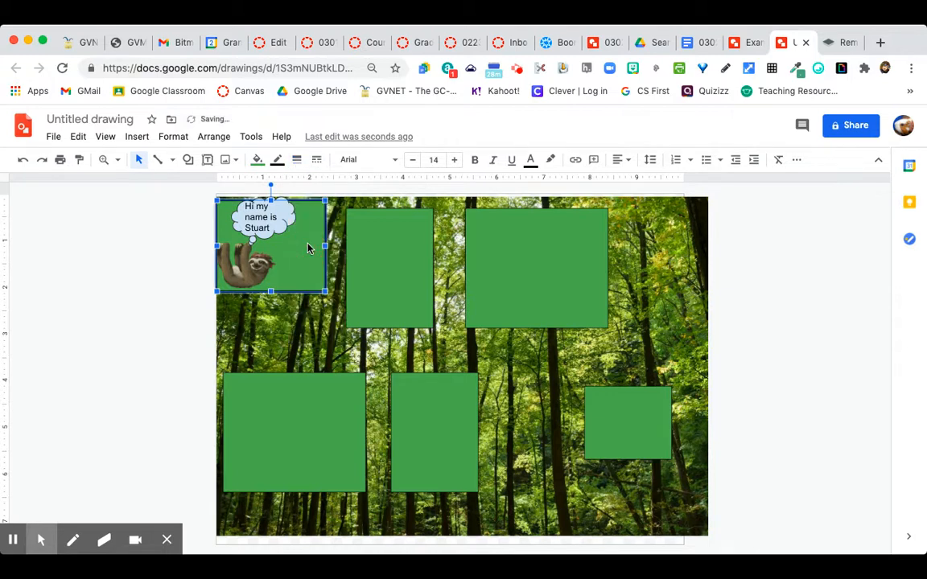
pyautogui.click(157, 288)
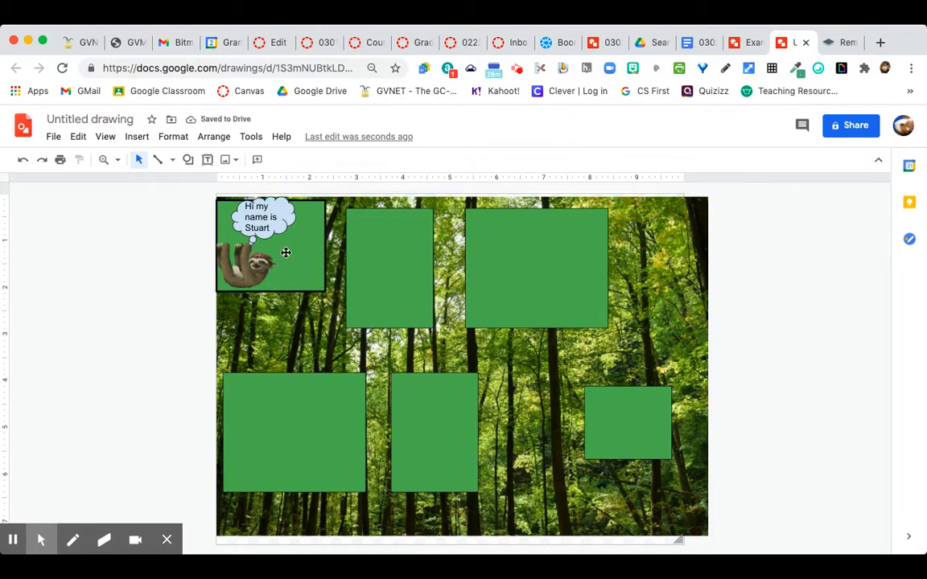
pyautogui.click(380, 254)
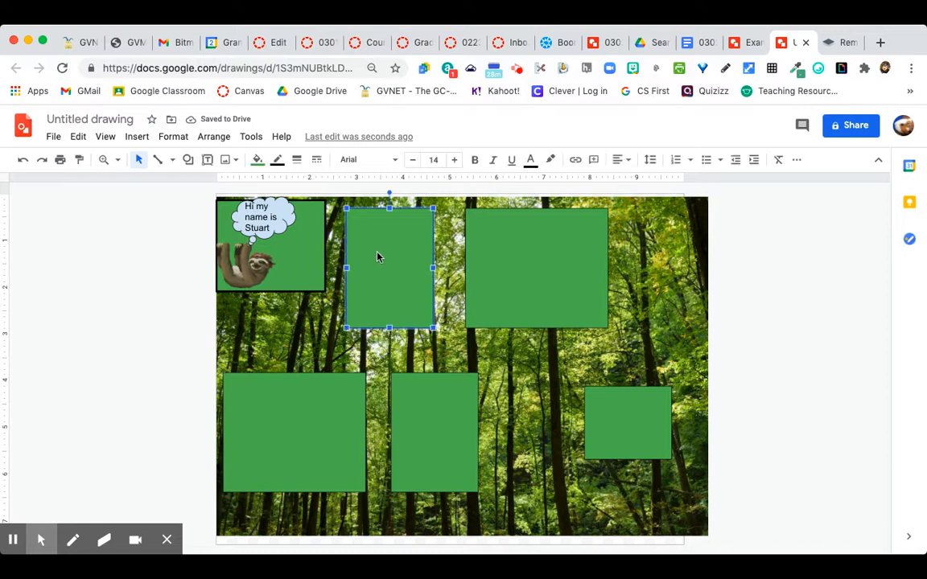
pyautogui.click(297, 159)
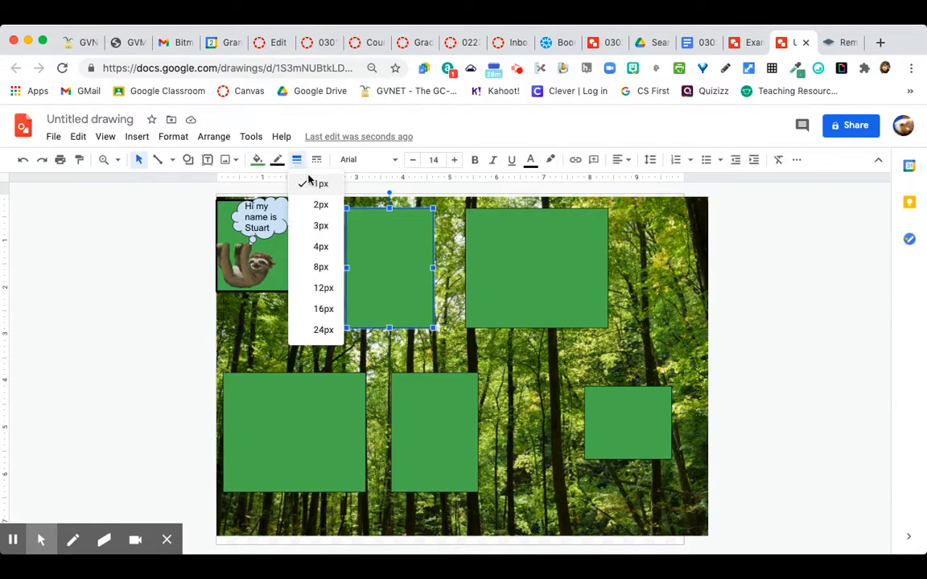
pyautogui.click(321, 246)
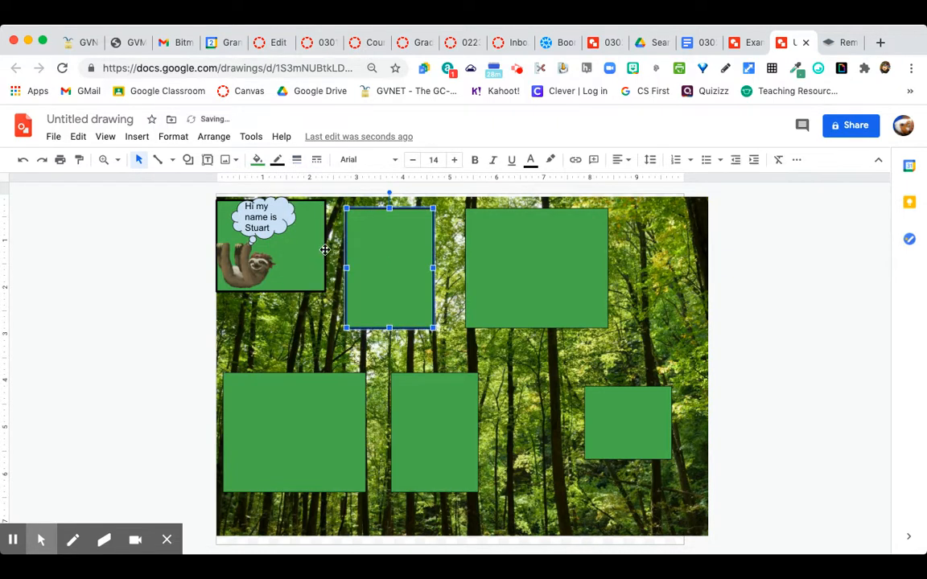
pyautogui.click(155, 290)
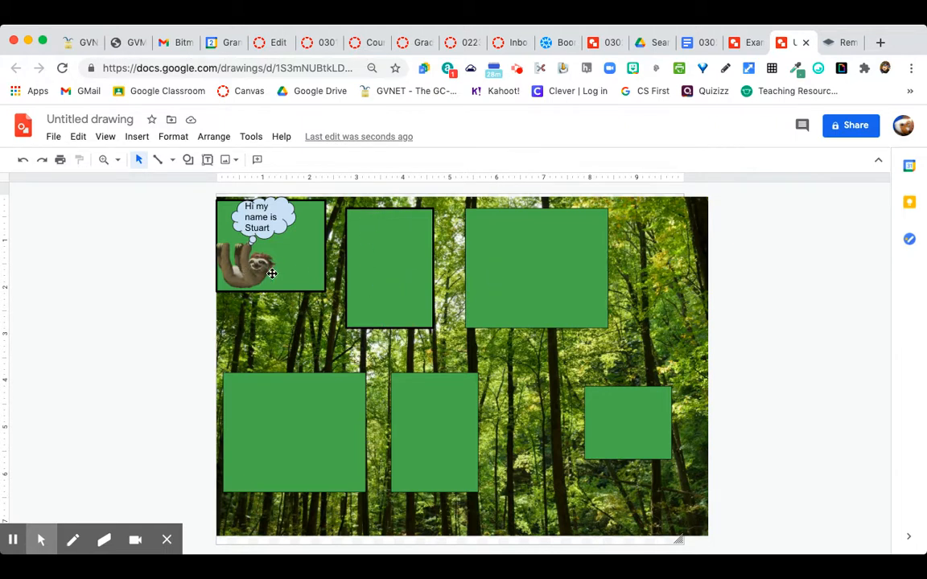
# Review the example comic and the comic strip grading rubric in the assignment document, and return to the untitled drawing
pyautogui.click(748, 43)
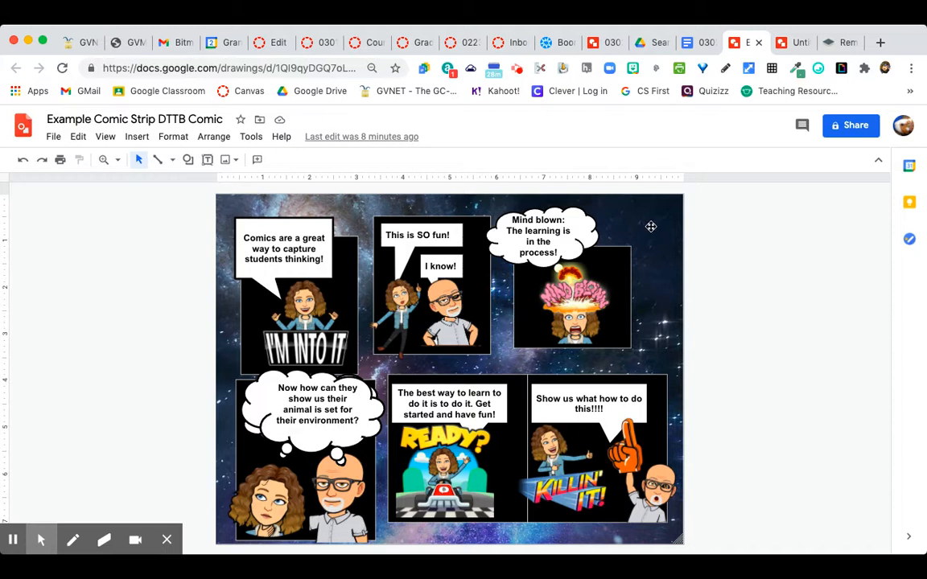
pyautogui.click(698, 48)
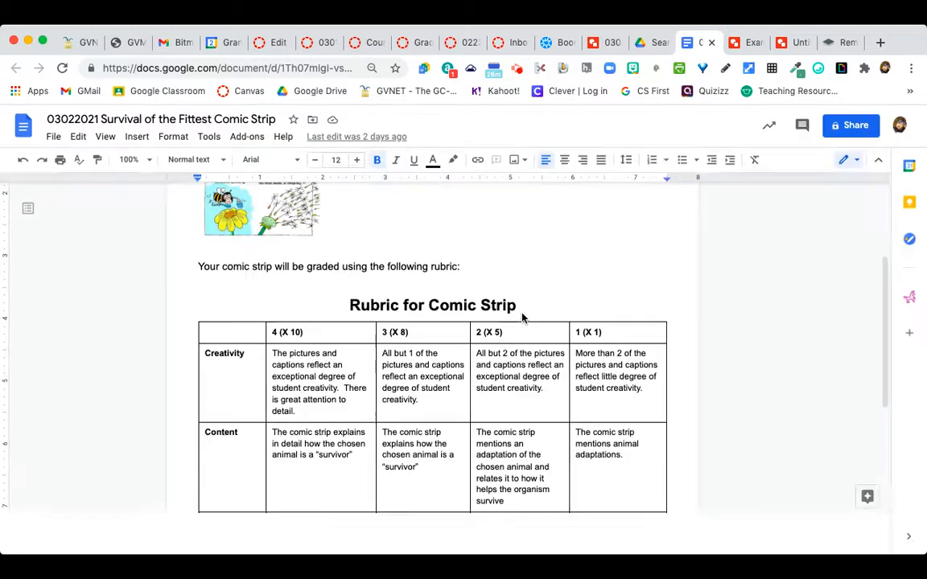
pyautogui.scroll(-5, 521, 318)
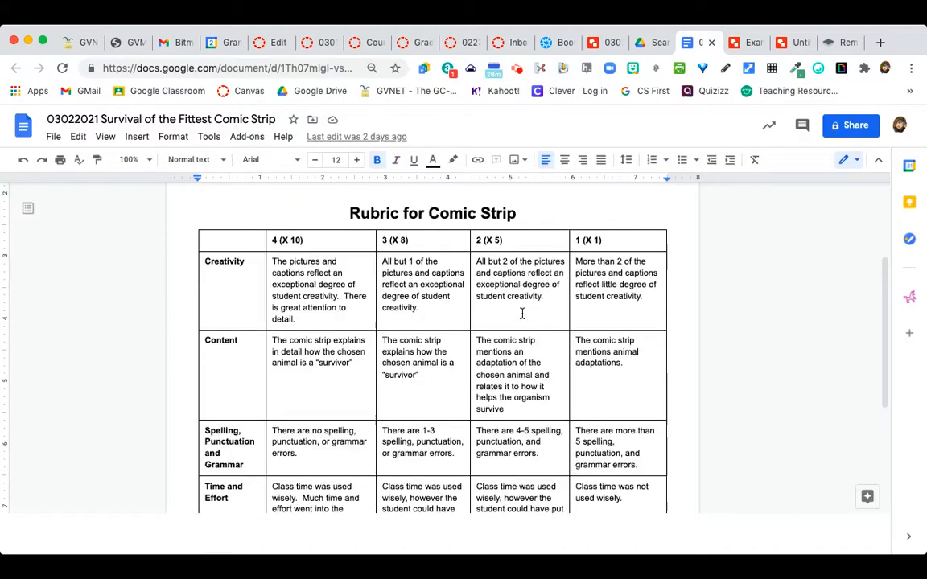
pyautogui.scroll(2, 521, 313)
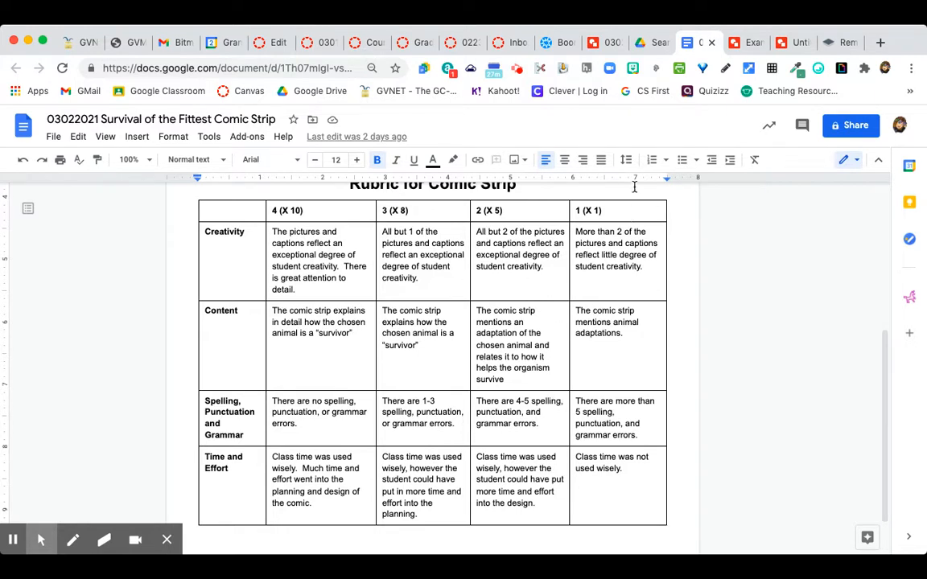
pyautogui.click(786, 43)
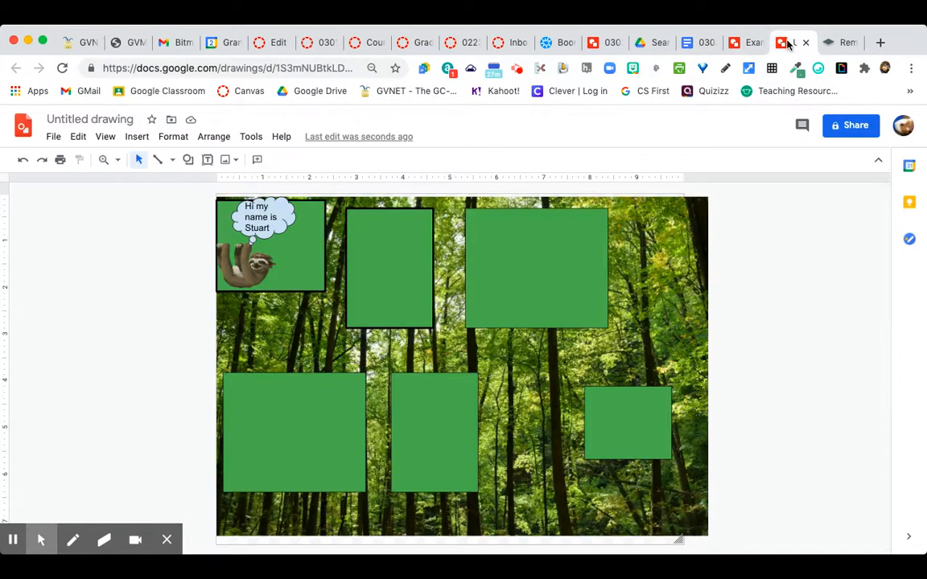
# Magnify the drawing to 200% and restore the zoom to fit the whole canvas
pyautogui.click(113, 163)
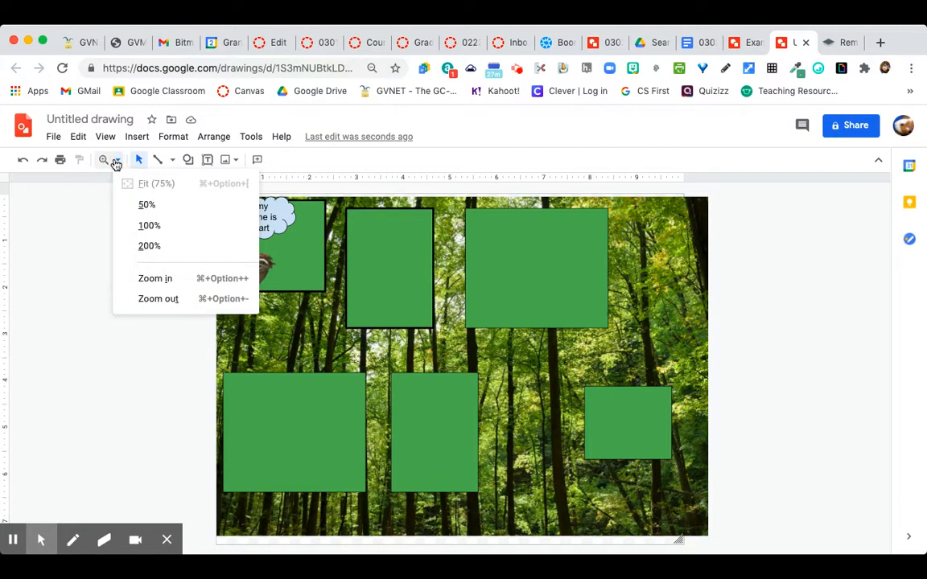
pyautogui.click(130, 248)
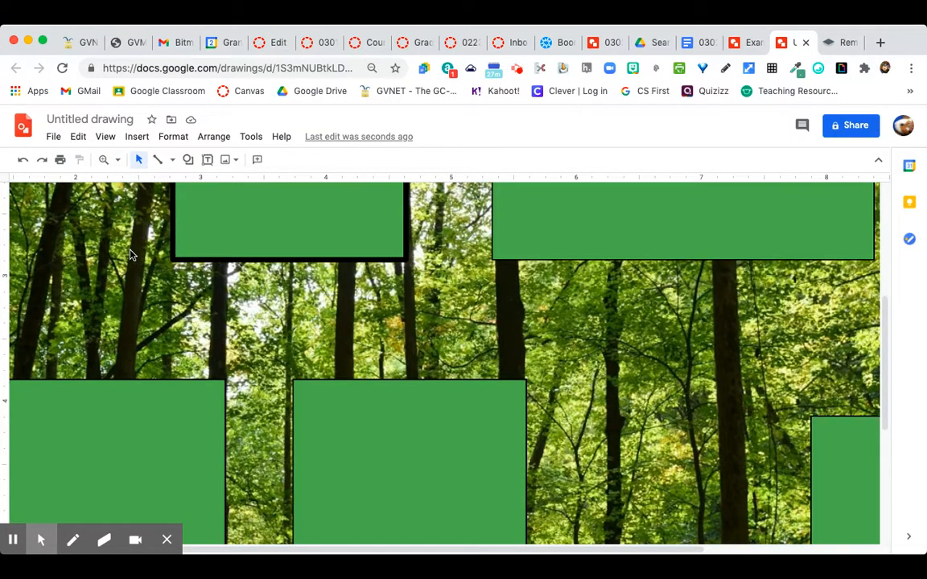
pyautogui.click(117, 159)
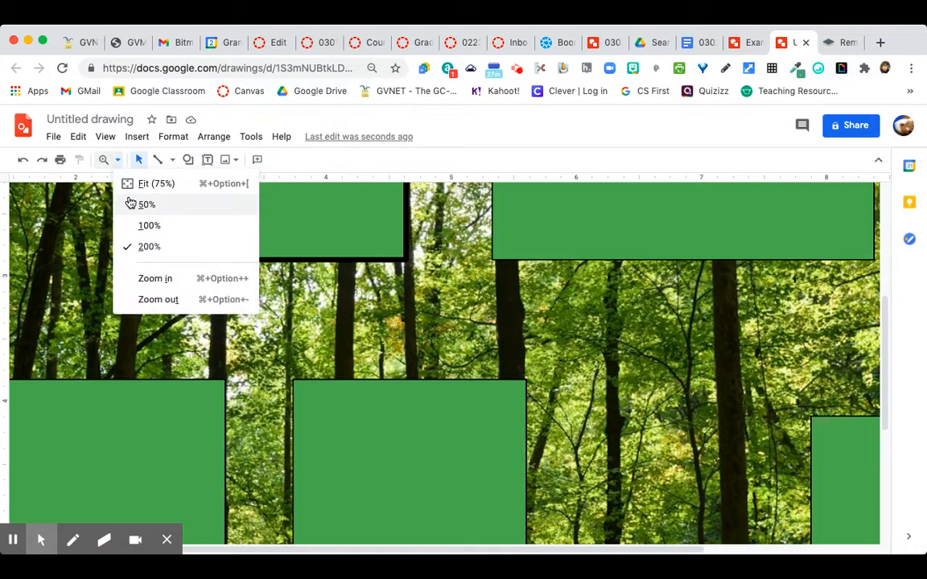
pyautogui.click(137, 183)
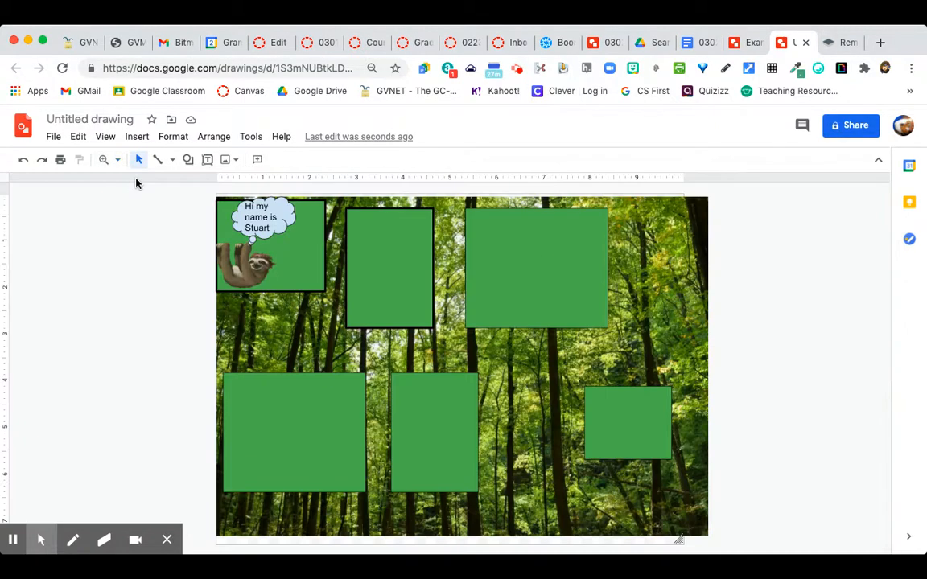
# Move the bottom row's first green panel up and against the canvas's left edge
pyautogui.moveTo(341, 403); pyautogui.dragTo(334, 375)
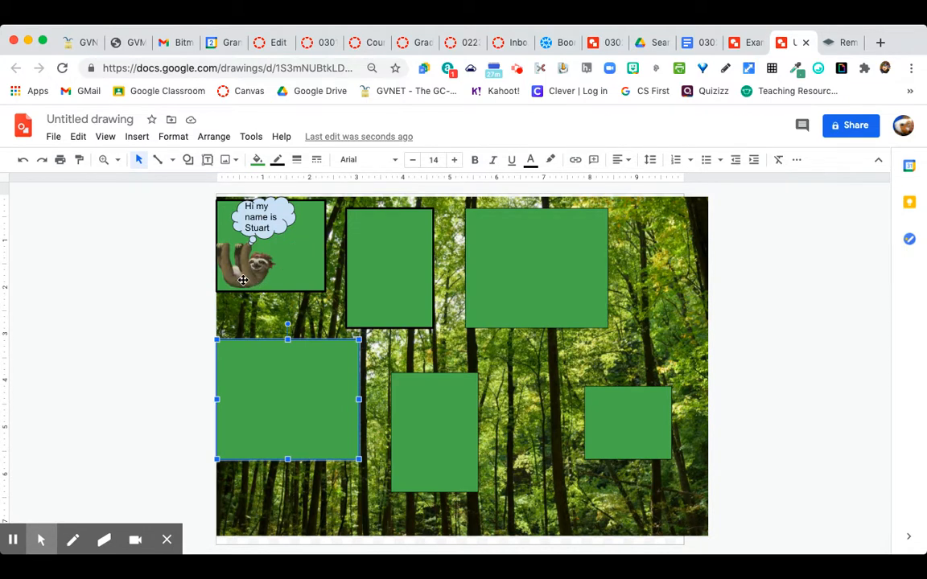
pyautogui.keyDown('shift'); pyautogui.click(245, 278); pyautogui.keyUp('shift')
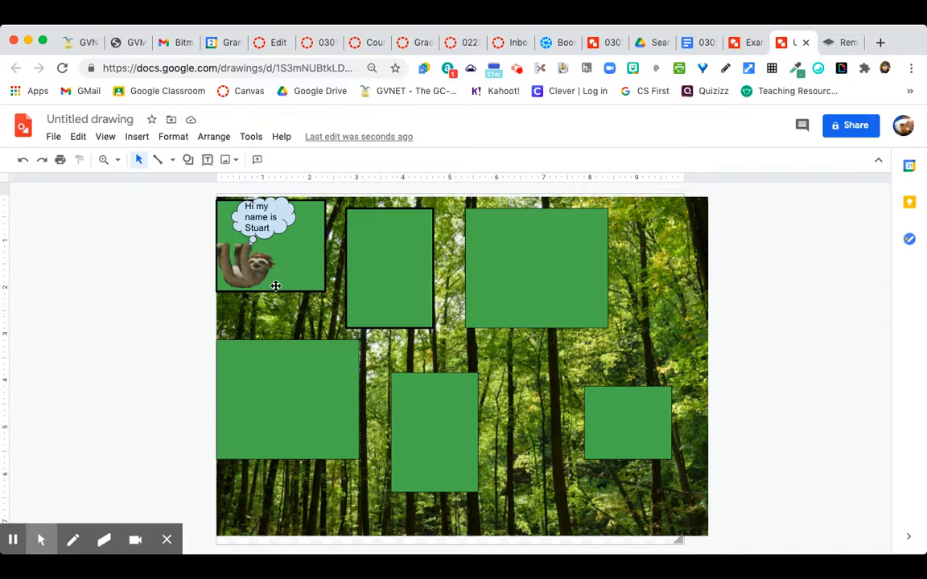
# Group the sloth, its thought bubble and the first panel, and shift the group slightly down and right
pyautogui.click(256, 278)
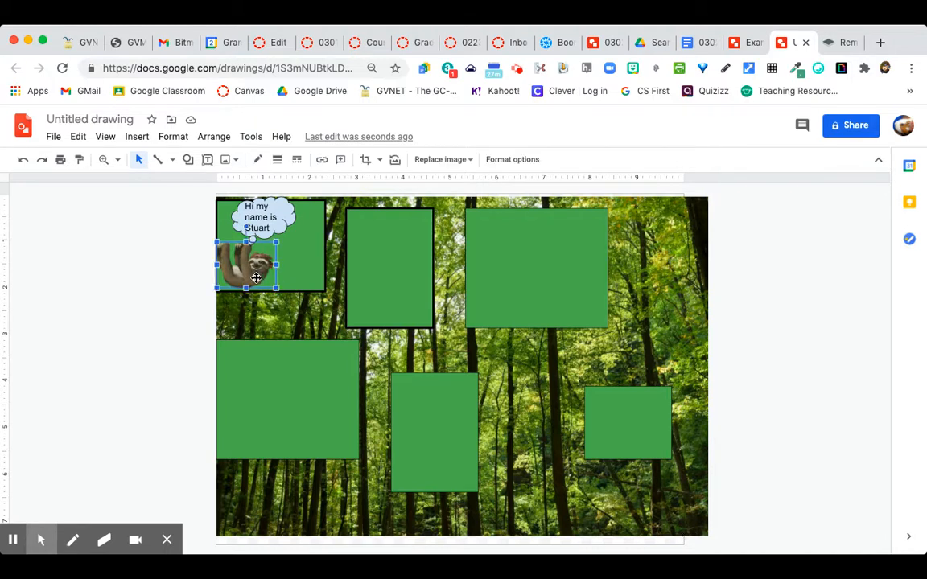
pyautogui.keyDown('shift'); pyautogui.click(273, 223); pyautogui.keyUp('shift')
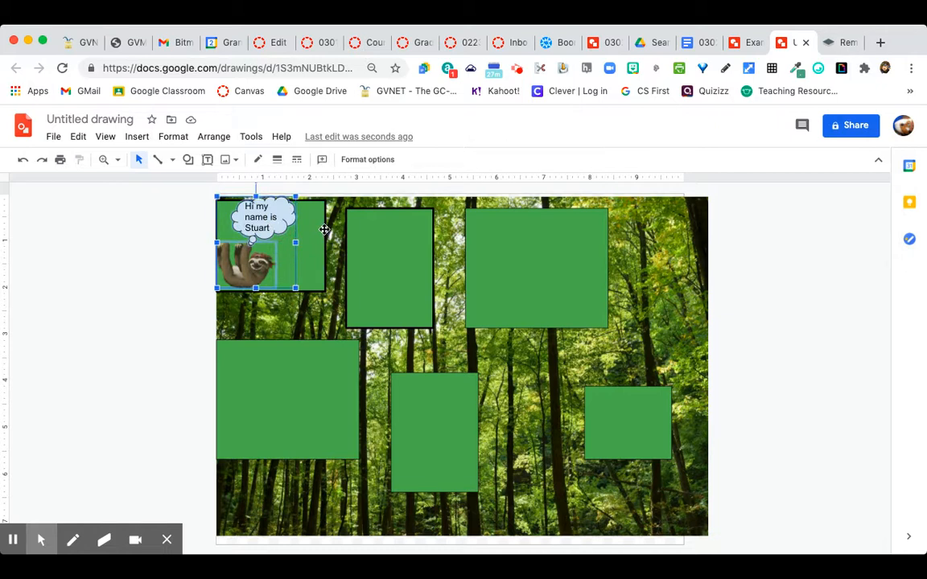
pyautogui.click(214, 140)
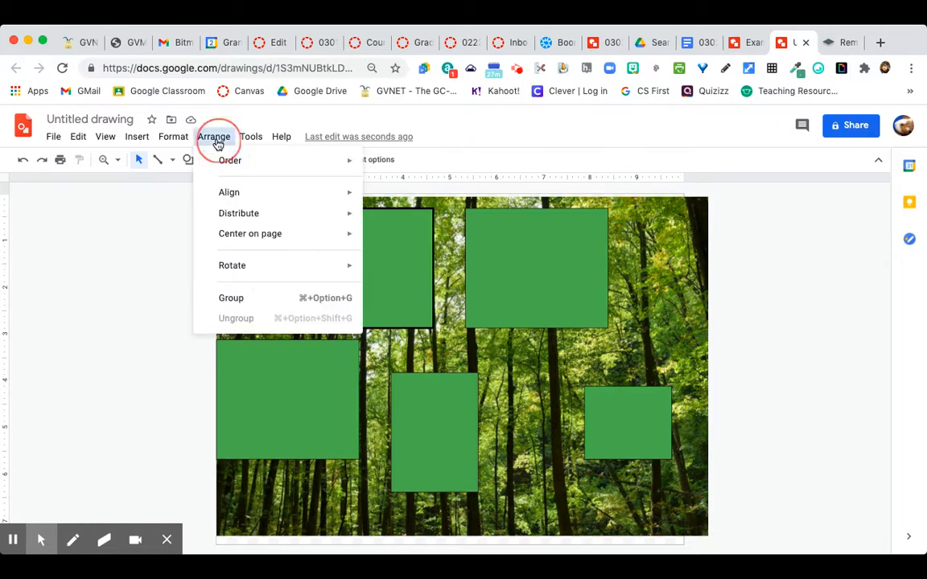
pyautogui.click(232, 298)
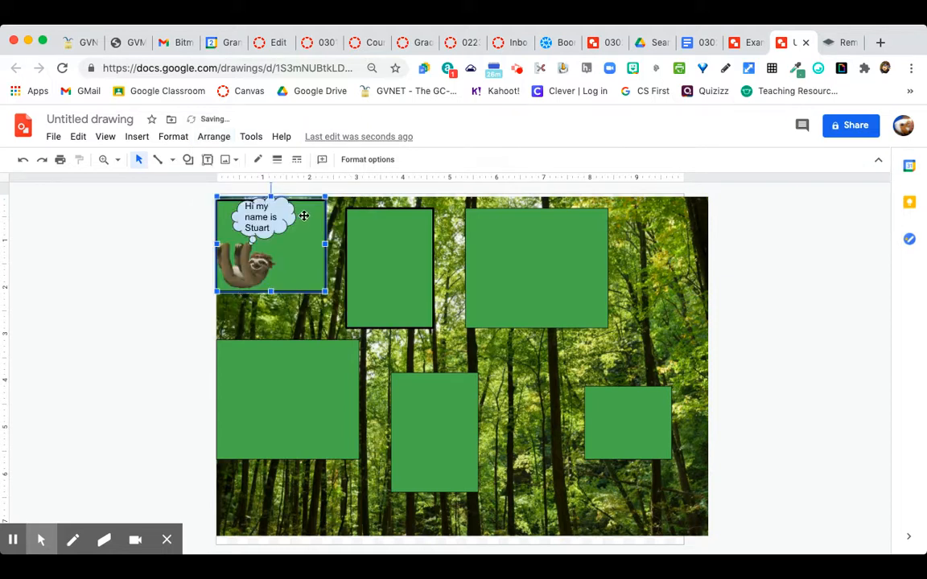
pyautogui.moveTo(304, 215)
pyautogui.mouseDown()
pyautogui.moveTo(143, 236)
pyautogui.moveTo(309, 233)
pyautogui.moveTo(306, 212)
pyautogui.mouseUp()
pyautogui.click(167, 249)
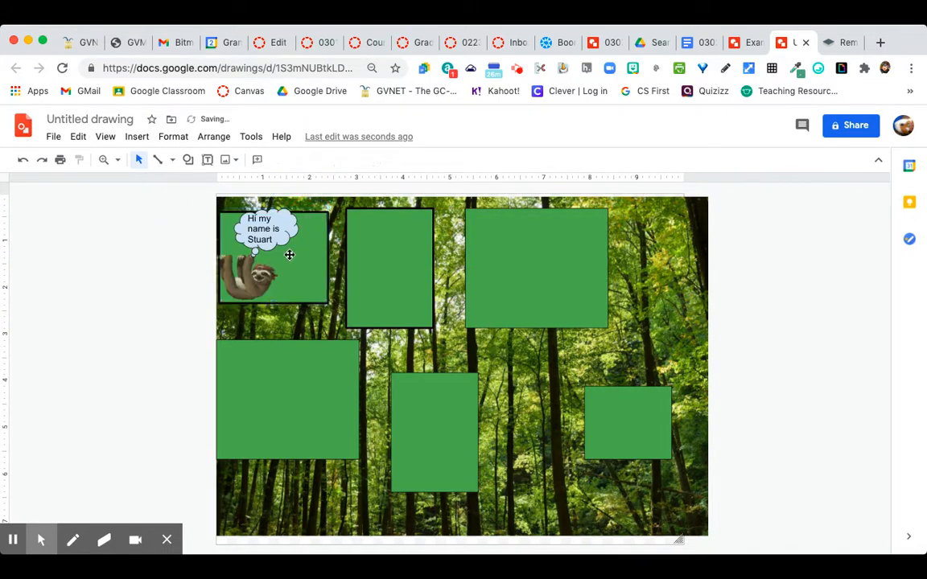
# Check the arrangement options for ungrouping the first comic panel, and switch to the example comic strip drawing
pyautogui.click(256, 222)
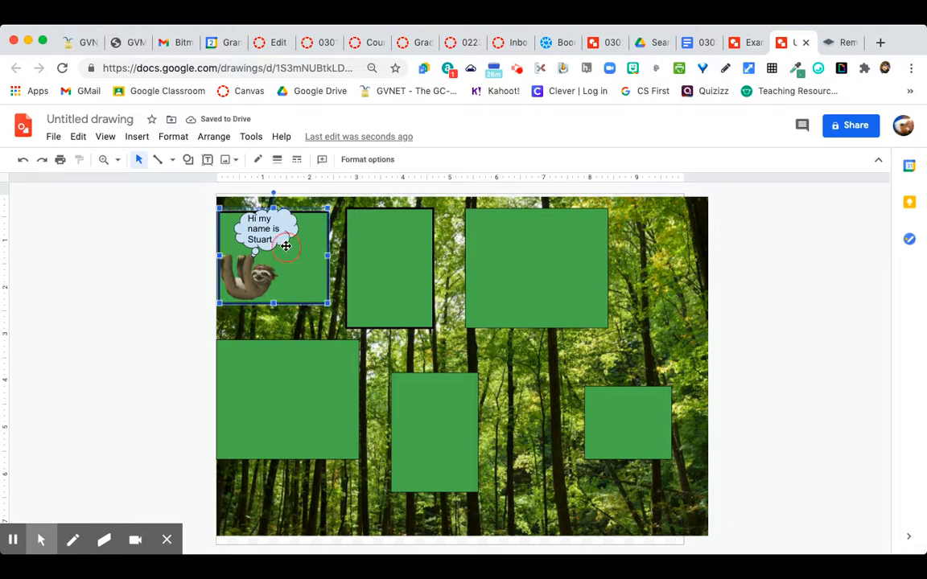
pyautogui.click(175, 137)
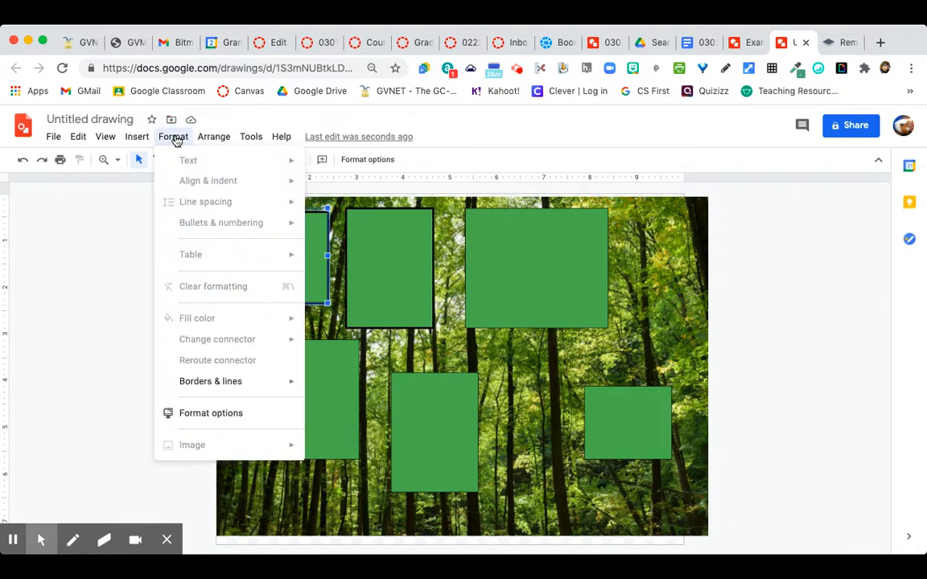
pyautogui.moveTo(206, 137)
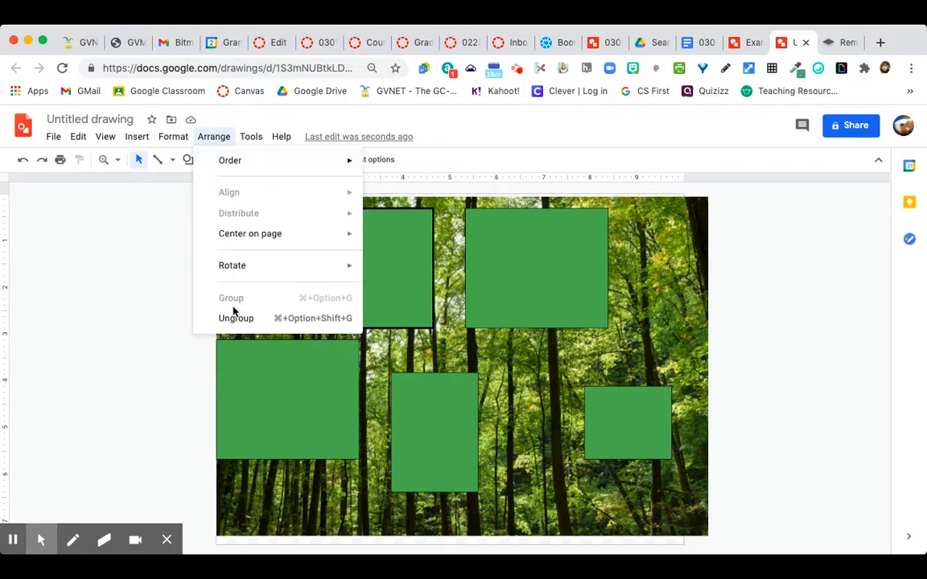
pyautogui.click(110, 299)
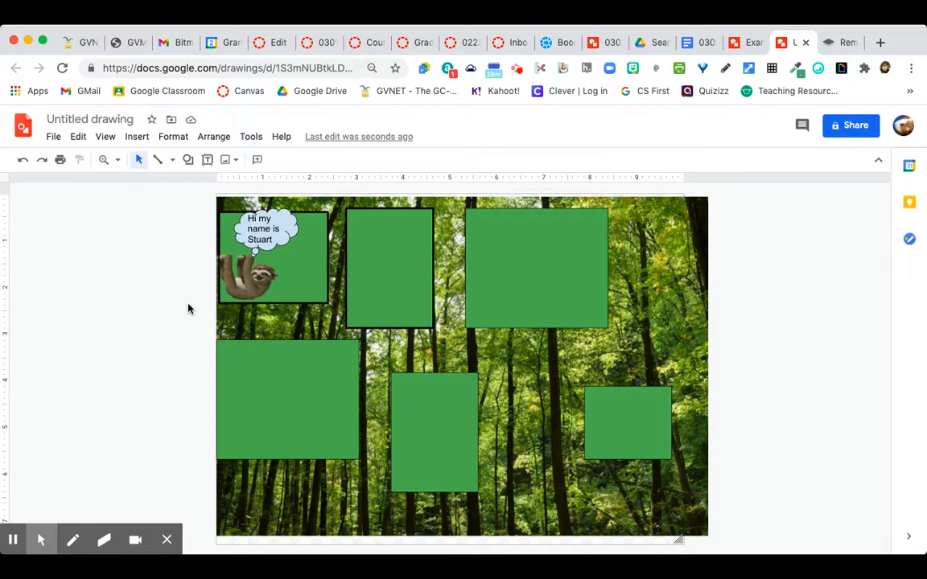
pyautogui.click(747, 44)
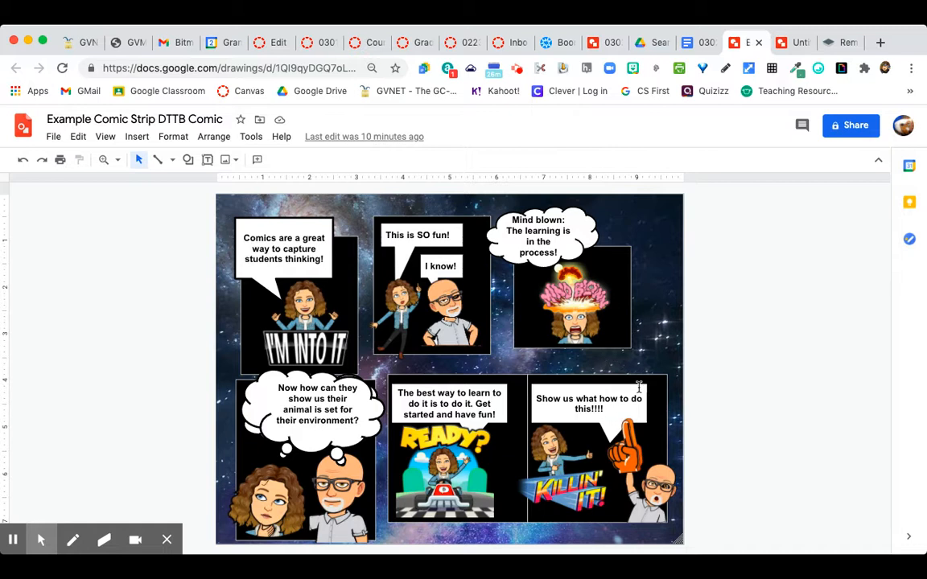